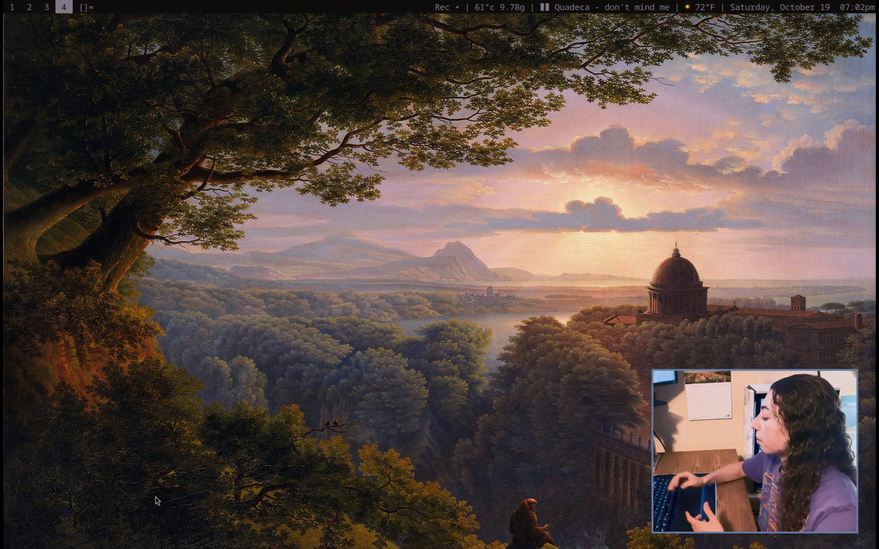
# - Switch to LibreWolf and review Adobe's Creative Cloud pricing, darktable's site and its install page, returning to the darktable home page
pyautogui.press('super+3')
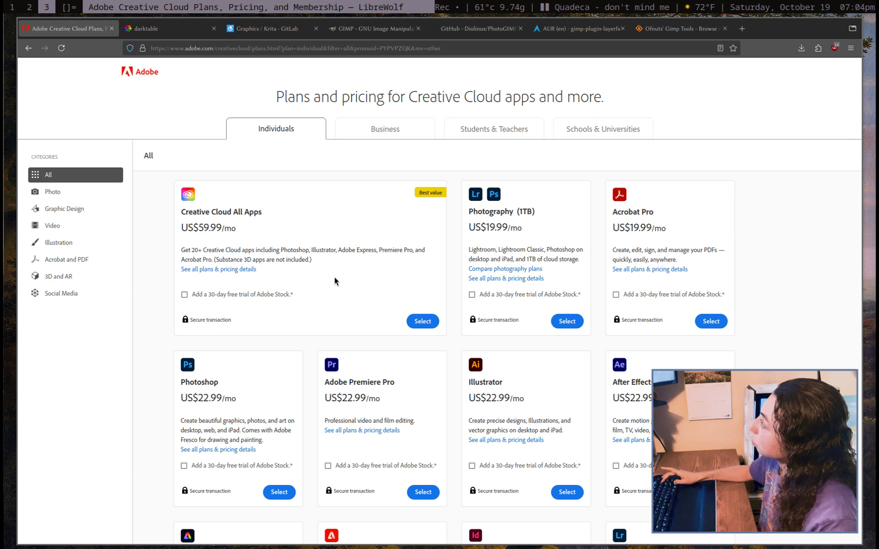
pyautogui.hotkey('ctrl', 'Tab')
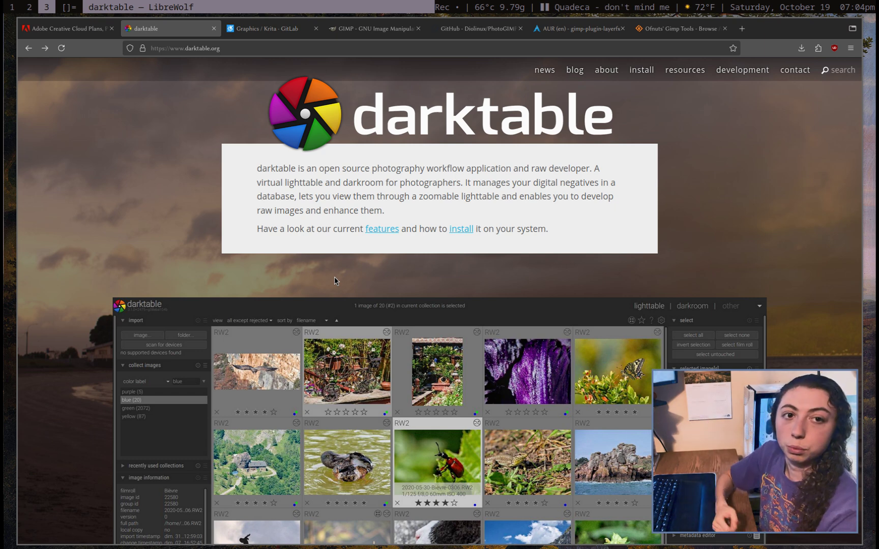
pyautogui.click(461, 230)
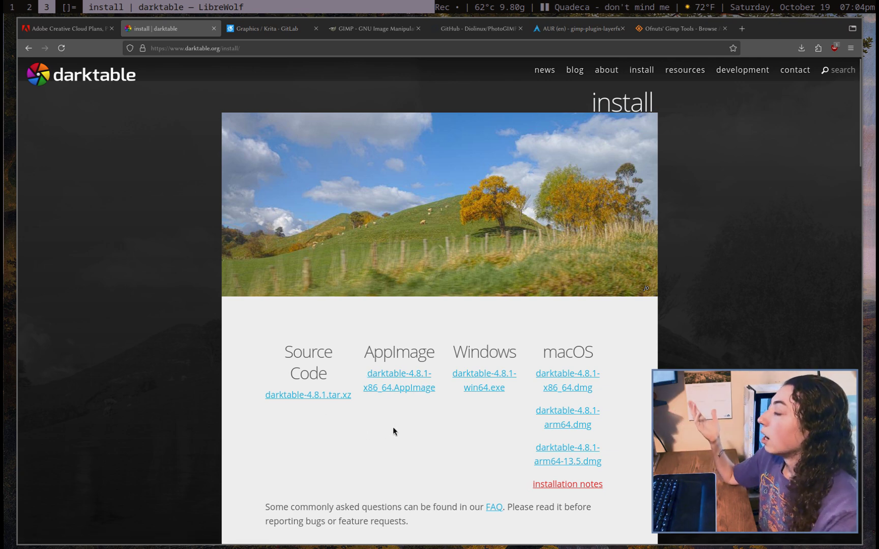
pyautogui.hotkey('alt', 'Left')
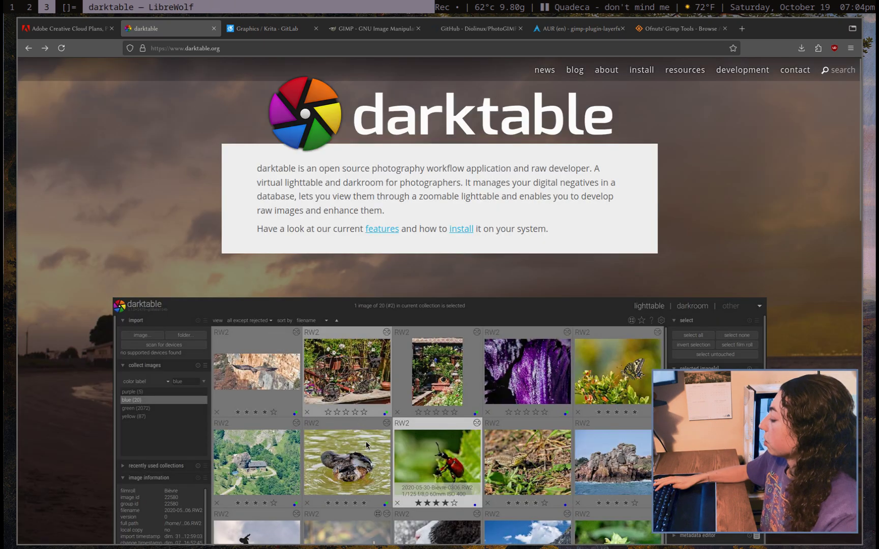
# - Switch to darktable, open the underexposed goldfinch photo in the darkroom and examine the bird up close
pyautogui.press('super+4')
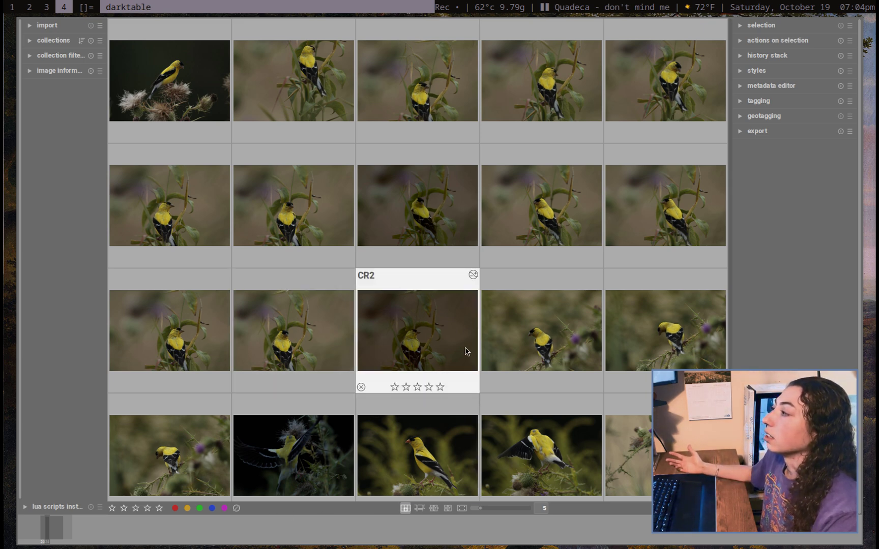
pyautogui.moveTo(527, 295)
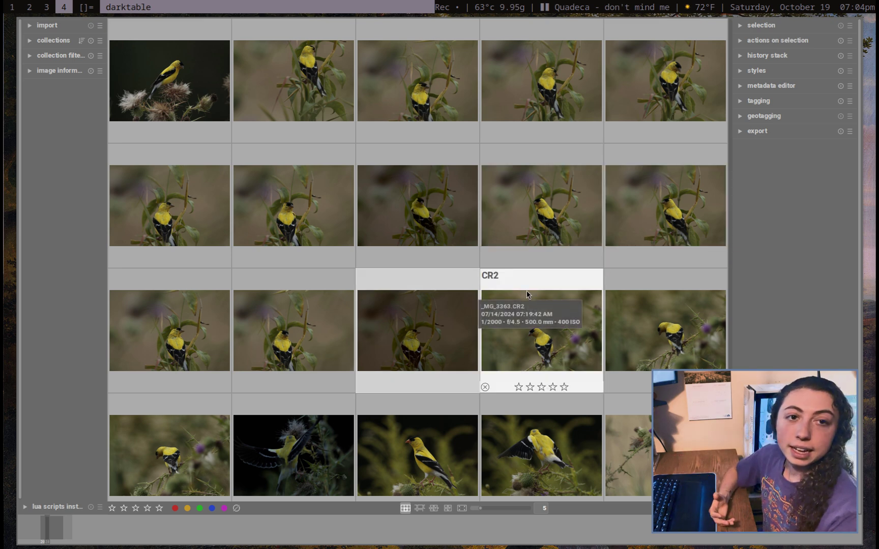
pyautogui.doubleClick(402, 329)
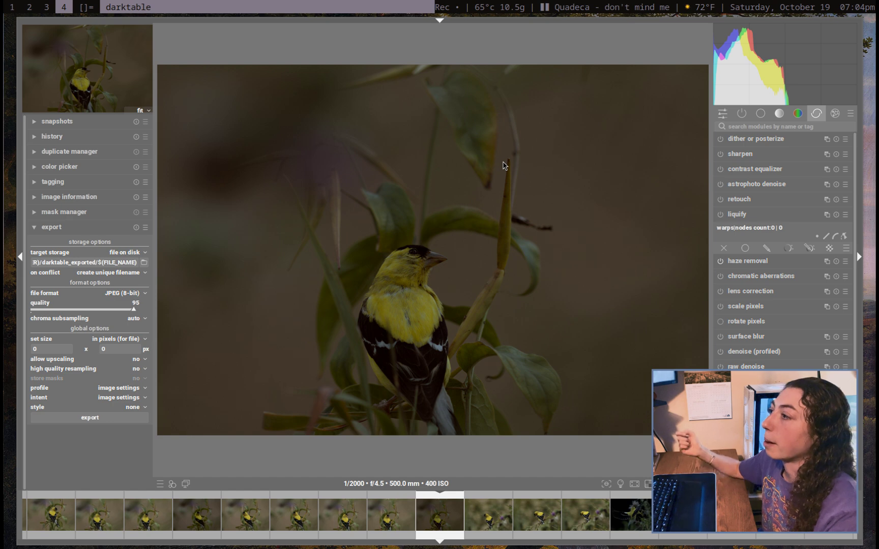
pyautogui.scroll(4, 377, 279)
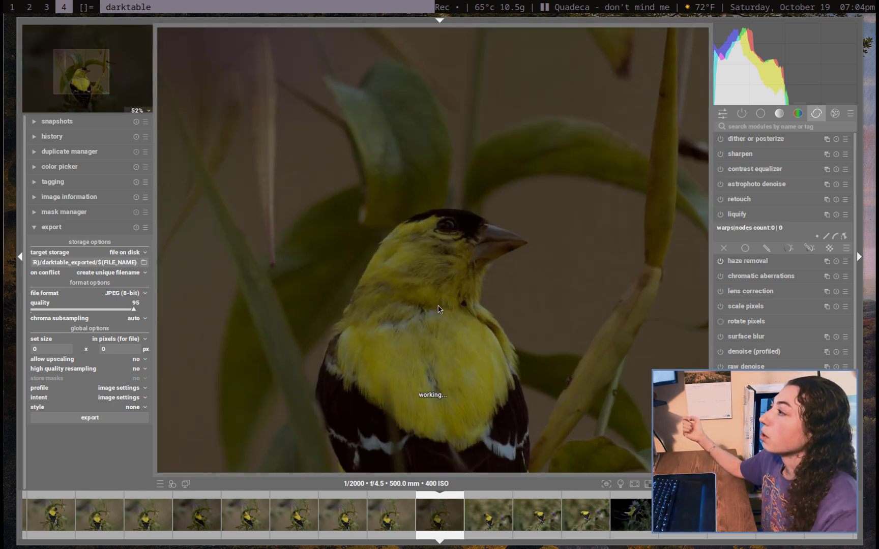
pyautogui.scroll(1, 438, 309)
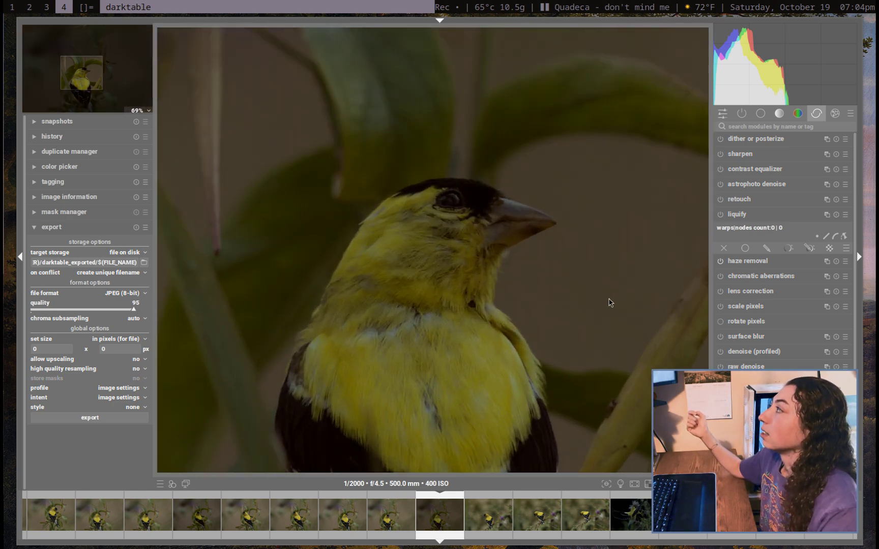
pyautogui.moveTo(437, 301); pyautogui.dragTo(402, 304)
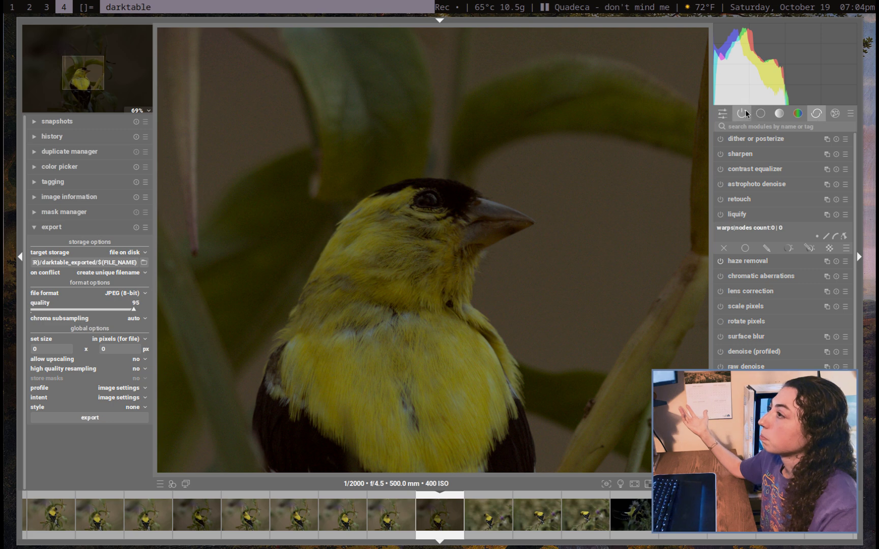
# - Show the goldfinch photo's active modules, and quit darktable
pyautogui.click(742, 113)
pyautogui.scroll(-2, 392, 330)
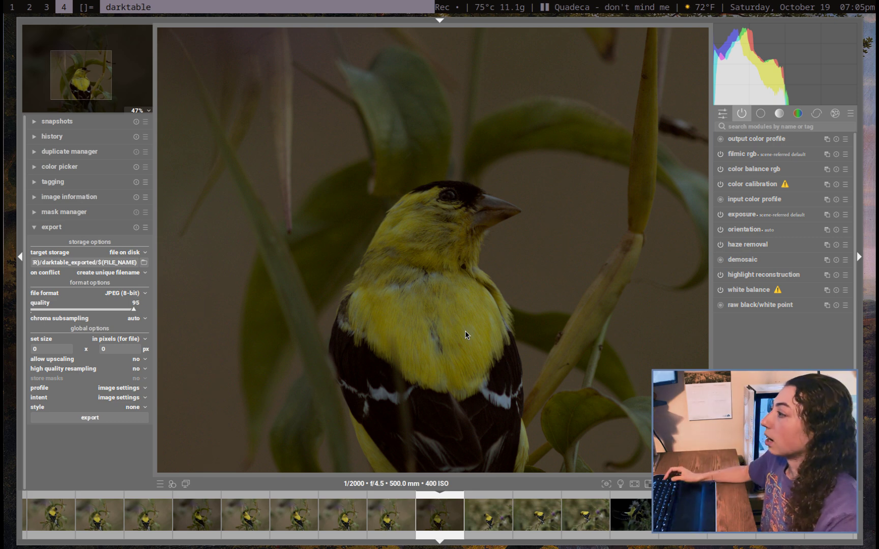
pyautogui.scroll(-1, 465, 335)
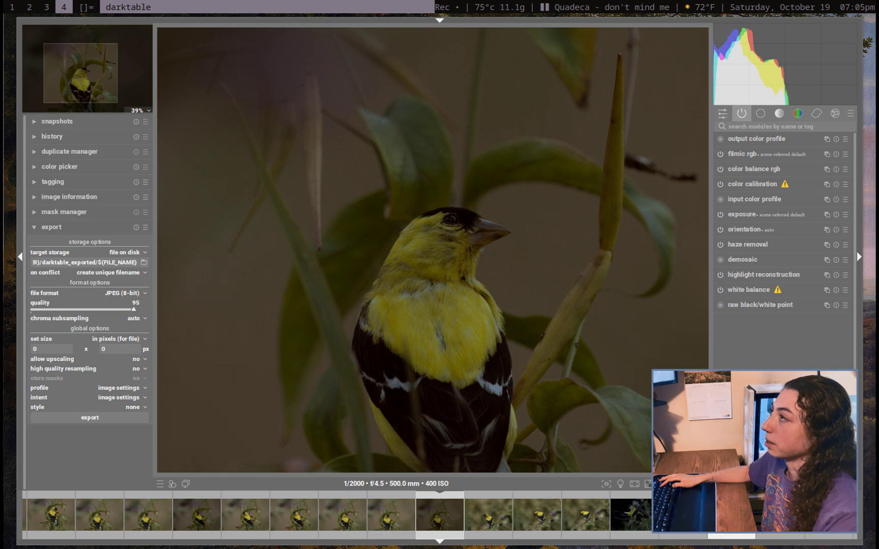
pyautogui.scroll(-1, 490, 278)
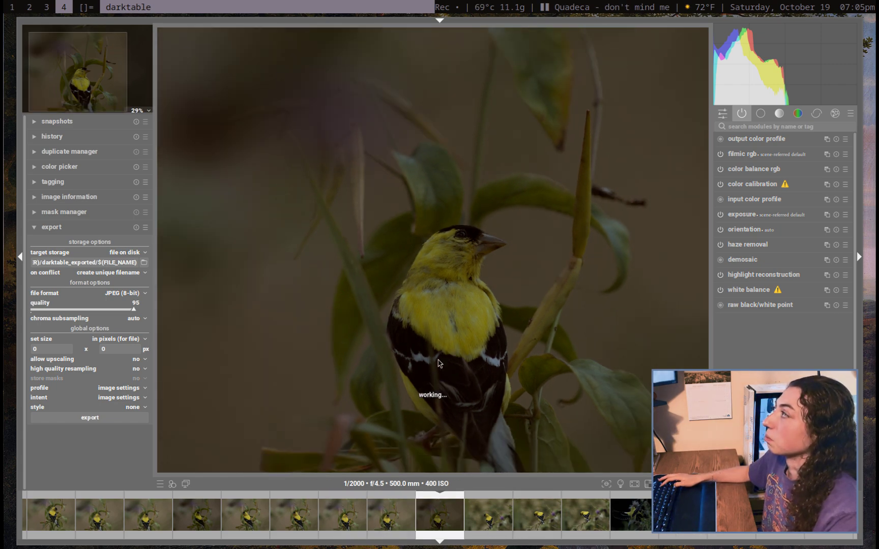
pyautogui.hotkey('ctrl', 'q')
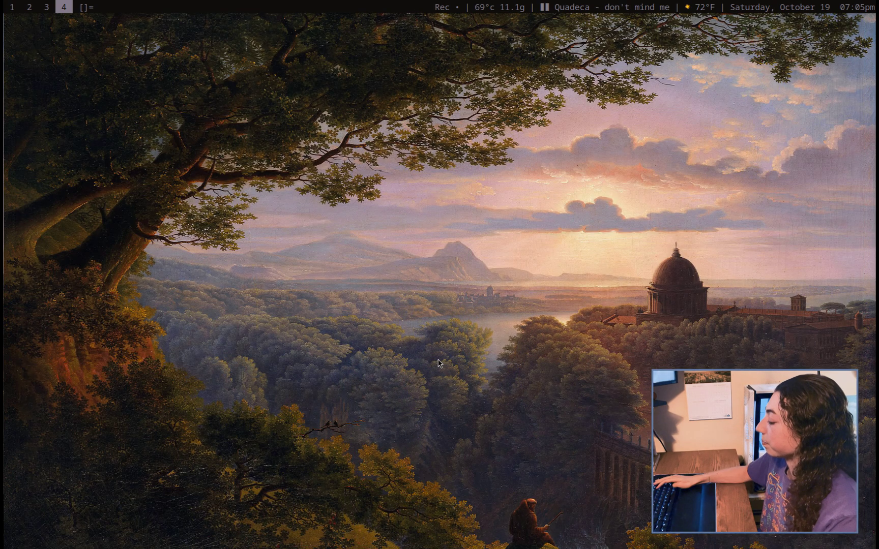
# - View the Krita GitLab page in LibreWolf, and launch krita on workspace 4
pyautogui.press('super+3')
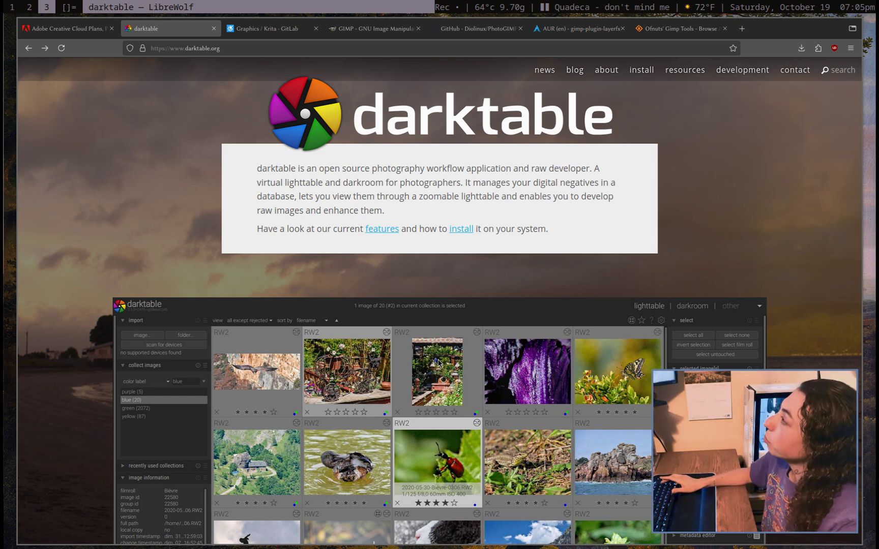
pyautogui.hotkey('ctrl', 'Tab')
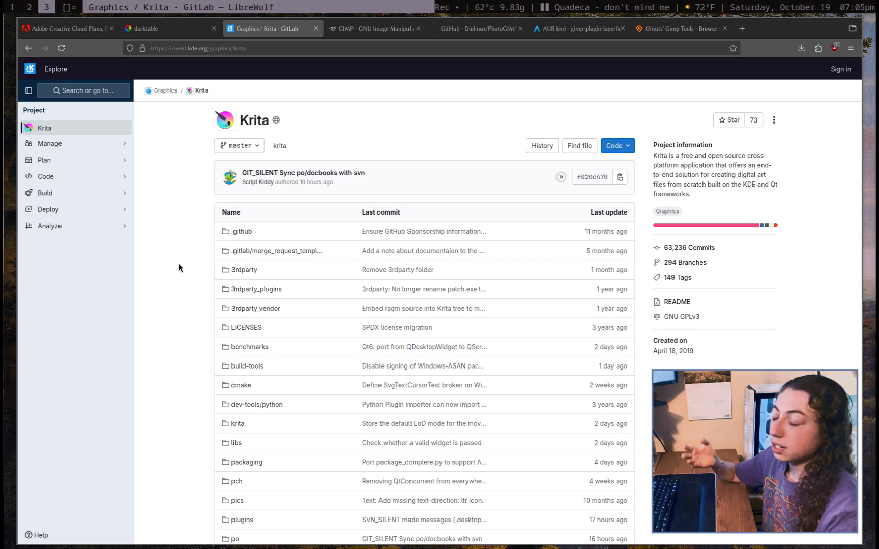
pyautogui.press('super+4')
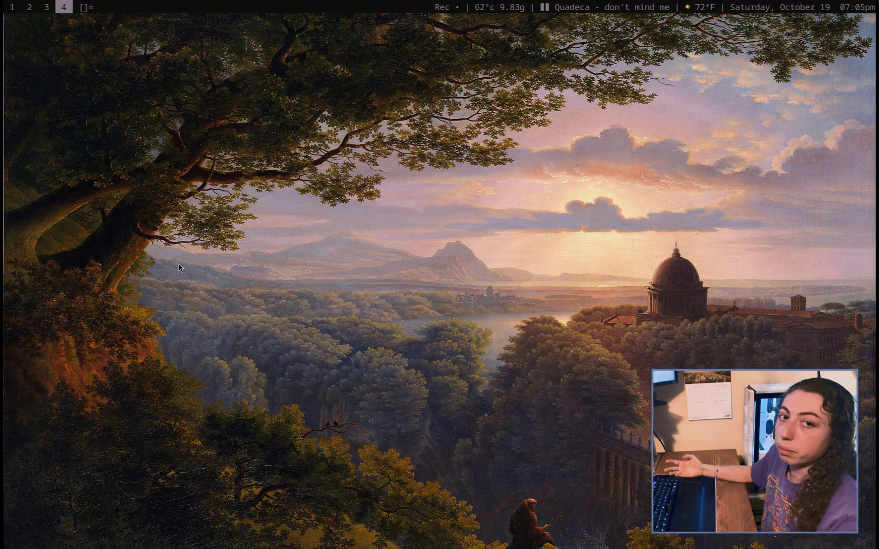
pyautogui.press('super+p')
pyautogui.write('krt')
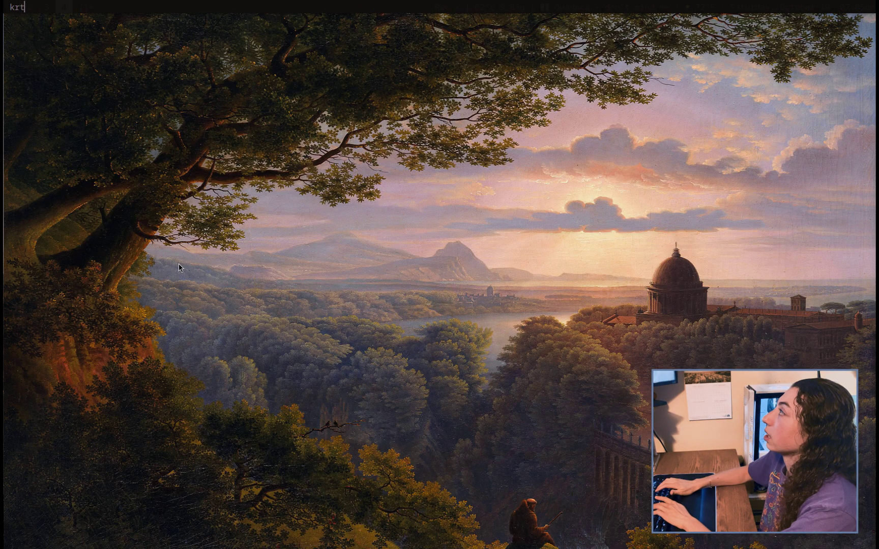
pyautogui.press('BackSpace')
pyautogui.press('BackSpace')
pyautogui.write('rita')
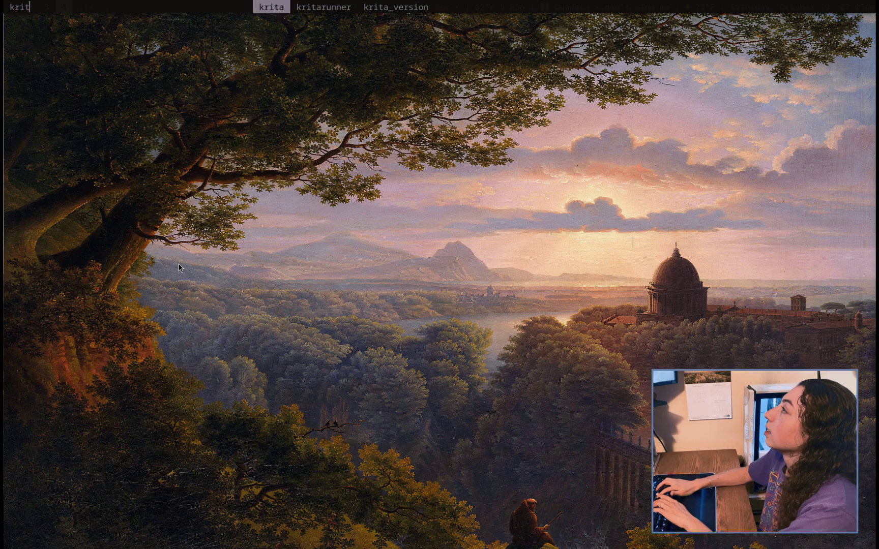
pyautogui.press('Return')
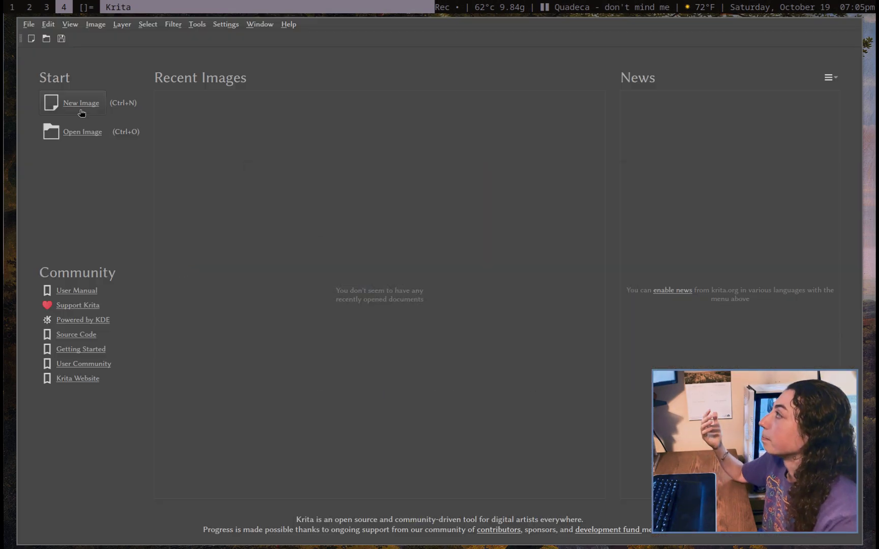
# - Create a new 2480 x 3508 px image in Krita and look through the available filters and tool scripts
pyautogui.click(80, 107)
pyautogui.click(529, 412)
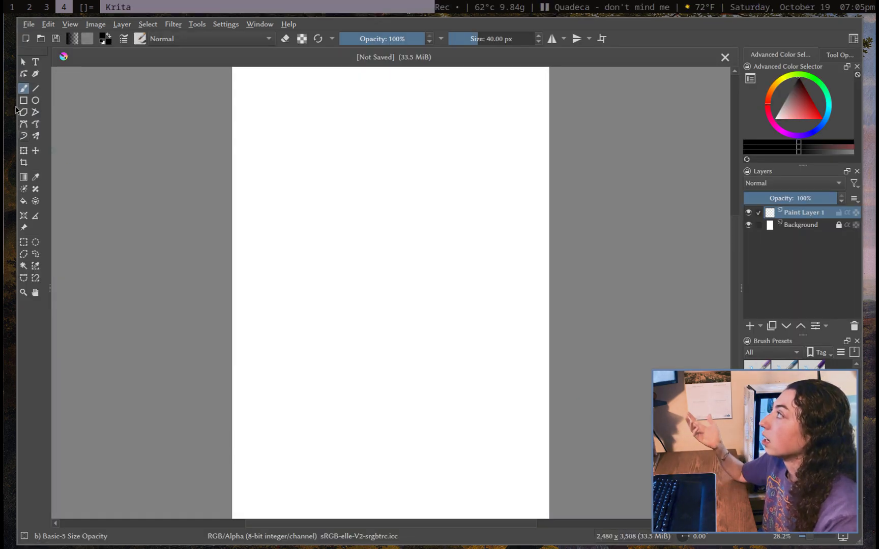
pyautogui.click(171, 26)
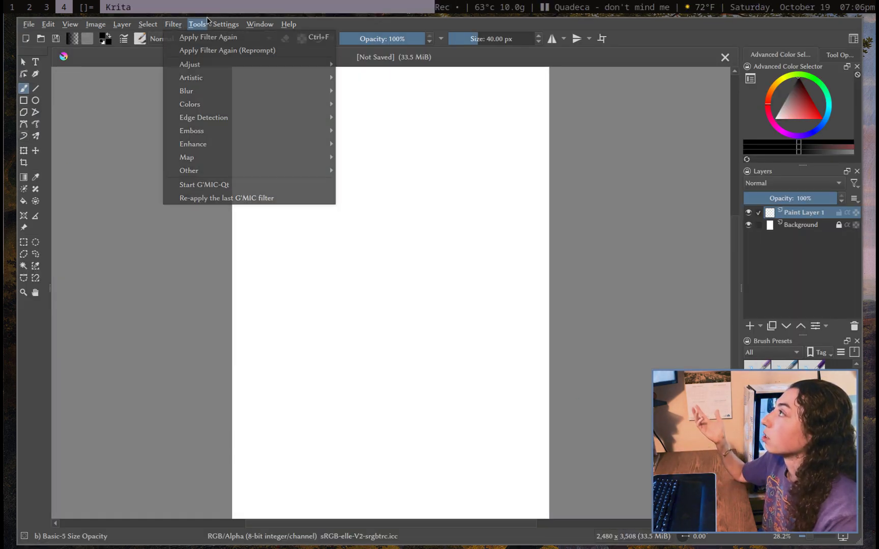
pyautogui.moveTo(196, 24)
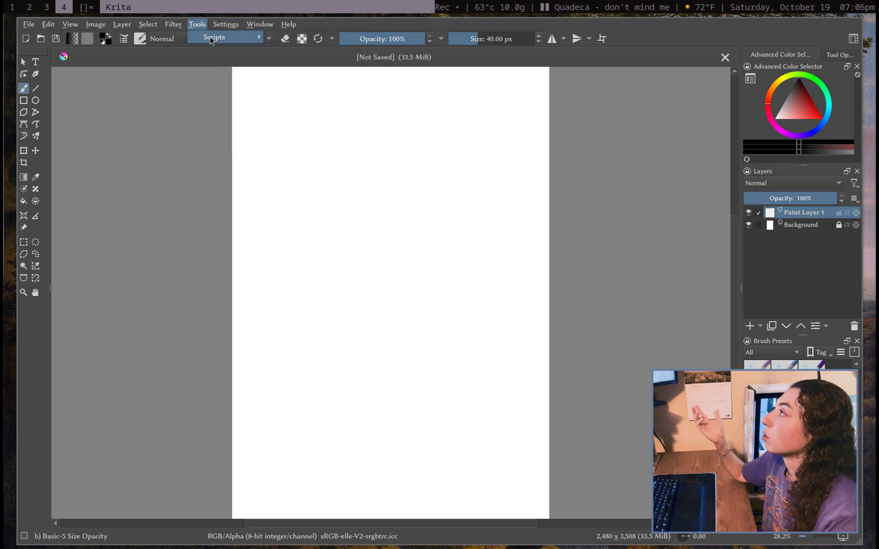
pyautogui.click(332, 155)
# - Paint a black zigzag stroke down the canvas with the 40 px brush, and close Krita without saving
pyautogui.moveTo(317, 156)
pyautogui.mouseDown()
pyautogui.moveTo(345, 215)
pyautogui.moveTo(288, 371)
pyautogui.moveTo(416, 403)
pyautogui.mouseUp()
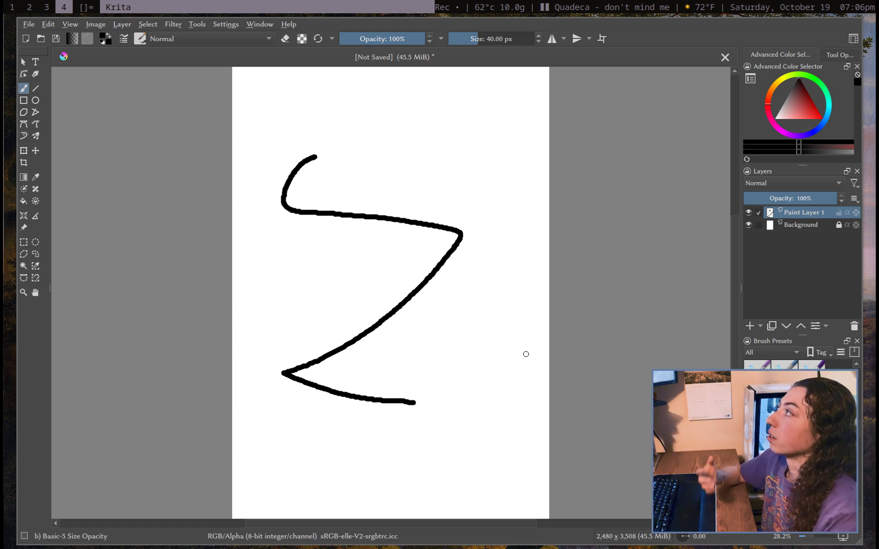
pyautogui.hotkey('ctrl', 'w')
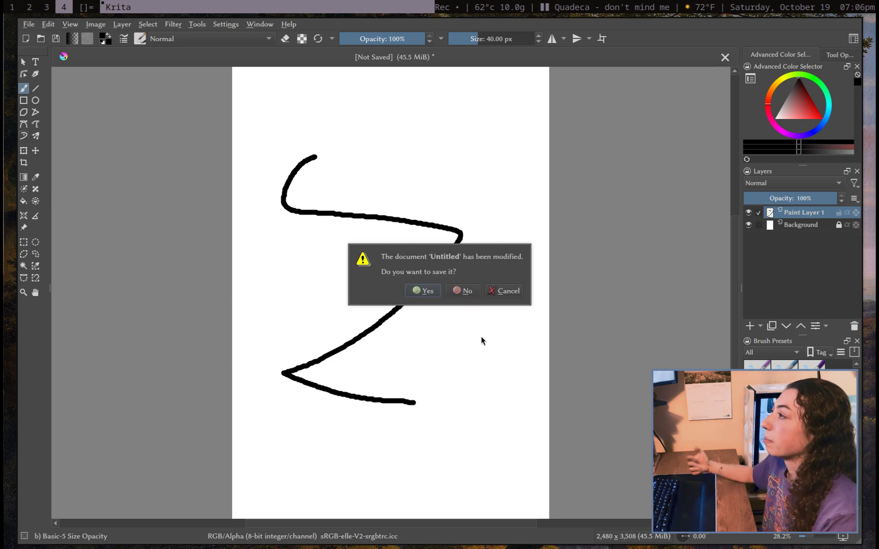
pyautogui.click(460, 295)
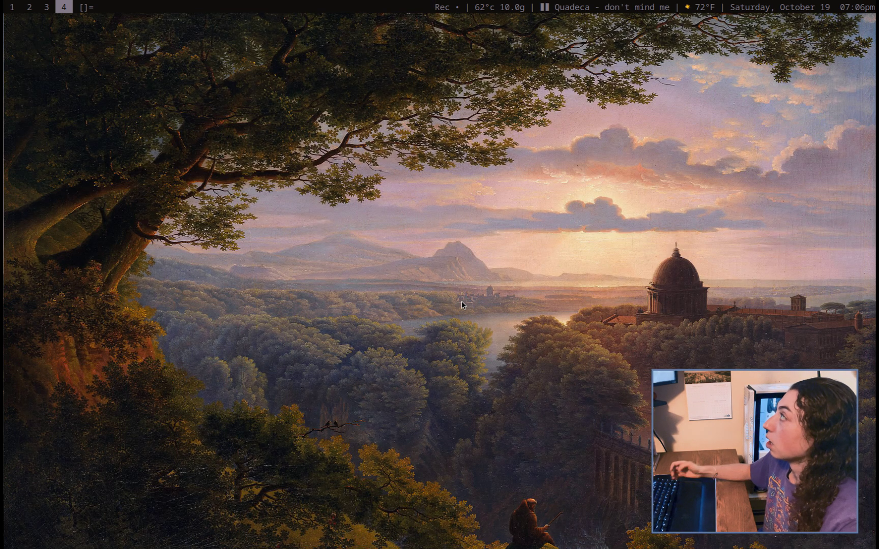
# - Switch to LibreWolf and view the GIMP website and the Diolinux/PhotoGIMP repository on GitHub
pyautogui.press('super+3')
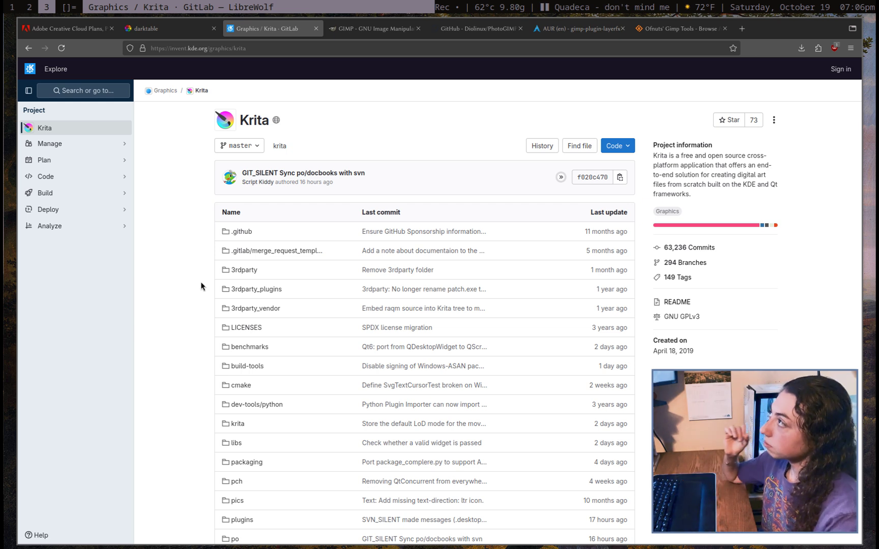
pyautogui.hotkey('ctrl', 'Tab')
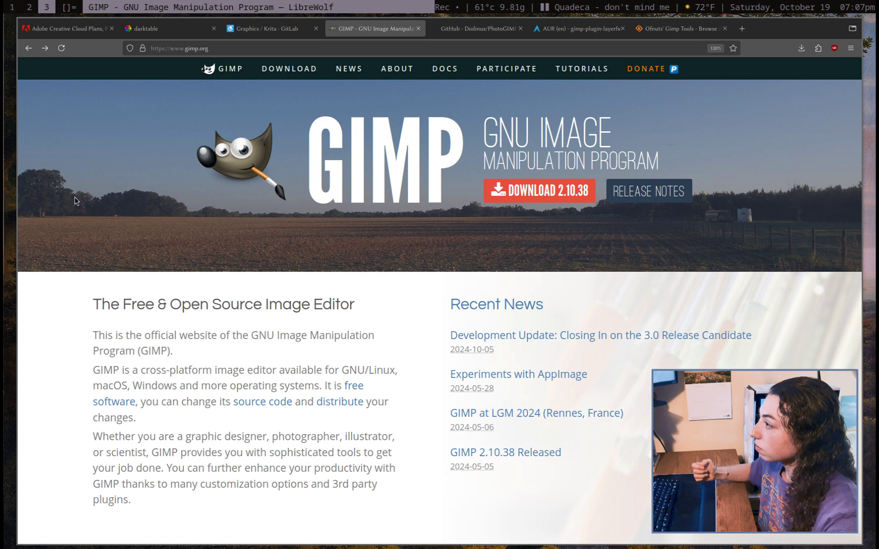
pyautogui.hotkey('ctrl', 'Tab')
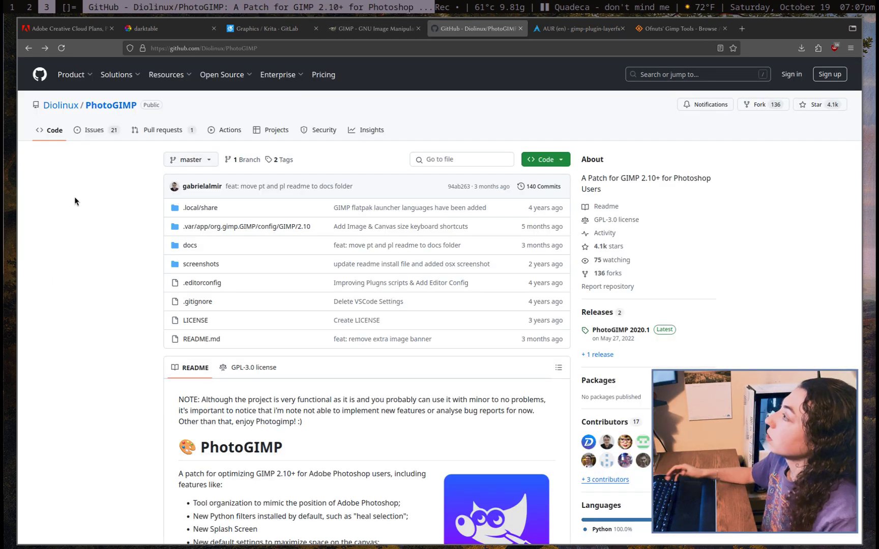
# - Read the PhotoGIMP README's feature list and open the repository folder .var/app/org.gimp.GIMP/config/GIMP/2.10
pyautogui.scroll(-4, 91, 295)
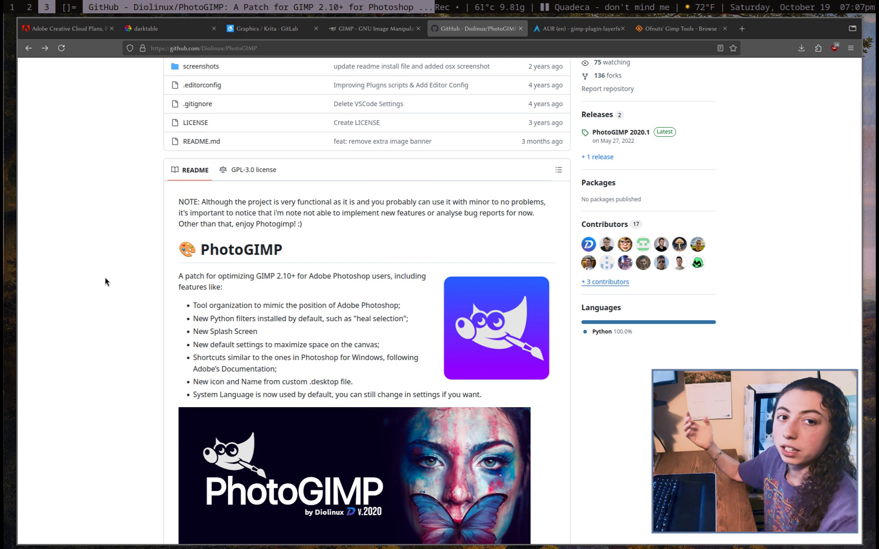
pyautogui.scroll(-1, 112, 277)
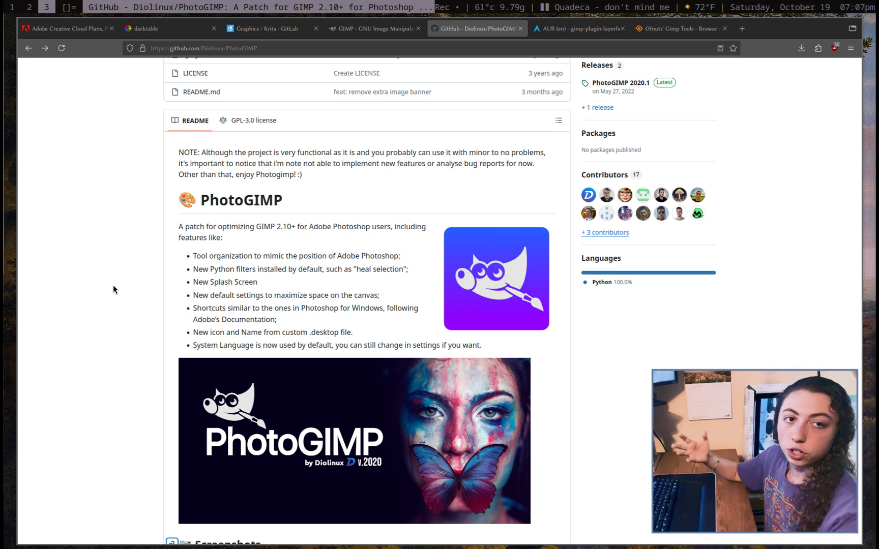
pyautogui.scroll(-1, 117, 321)
pyautogui.scroll(5, 169, 315)
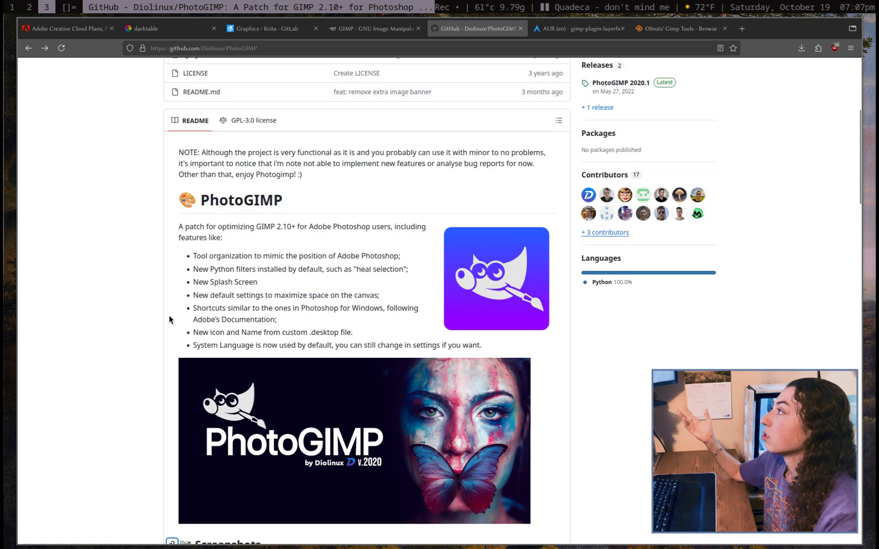
pyautogui.click(187, 178)
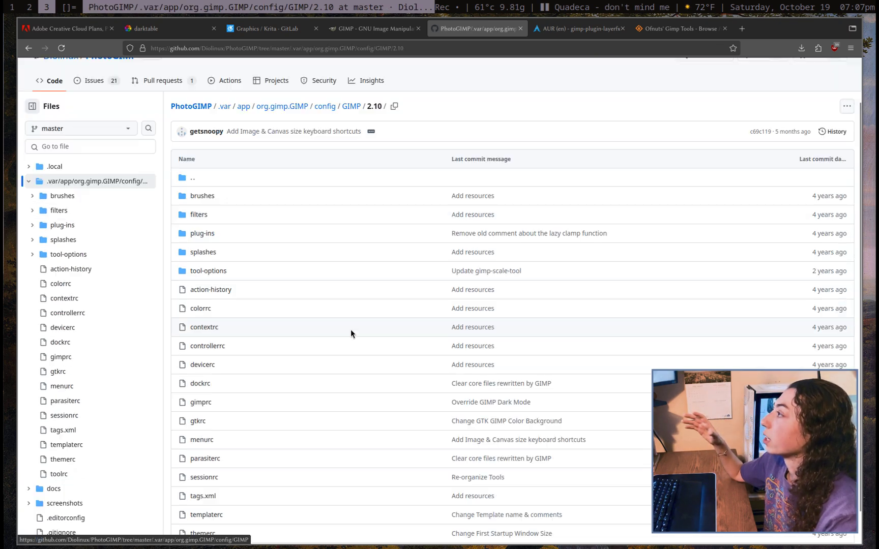
pyautogui.scroll(-3, 350, 329)
# - Open a terminal, change to the ~/.config/GIMP/2.10 directory and list its contents
pyautogui.press('super+Return')
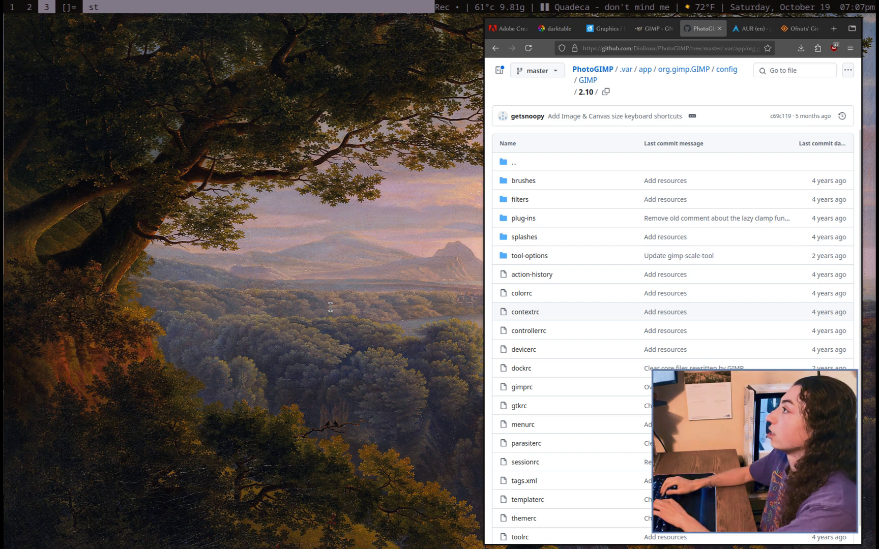
pyautogui.write('cd ')
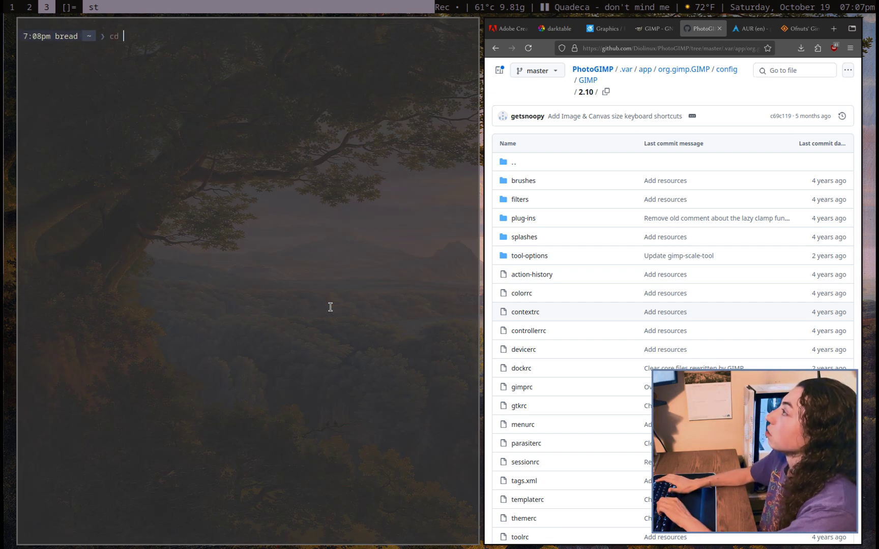
pyautogui.write('~/.config/GIMP/2.10/')
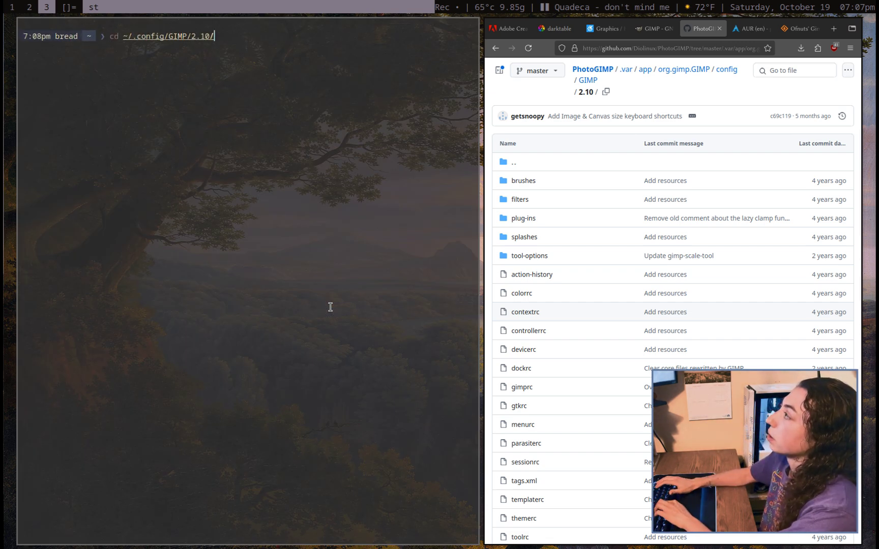
pyautogui.press('Return')
pyautogui.write('ls')
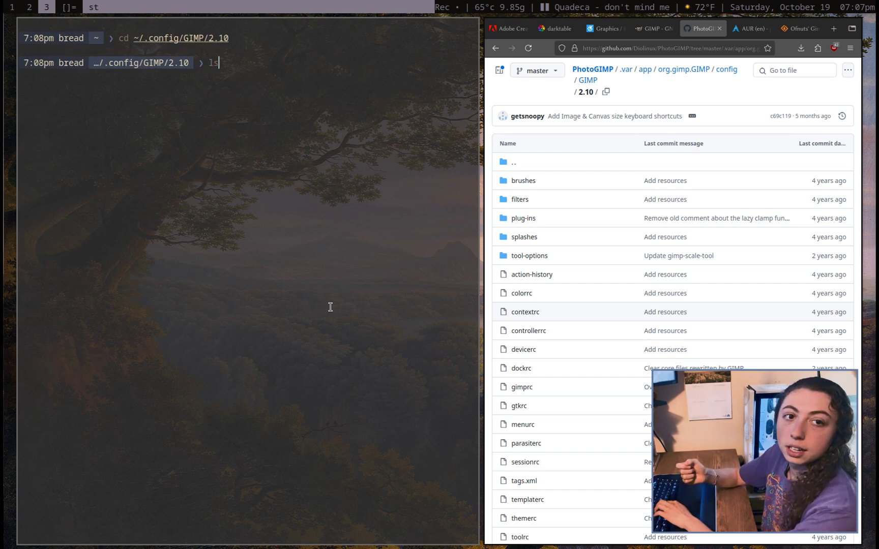
pyautogui.press('Return')
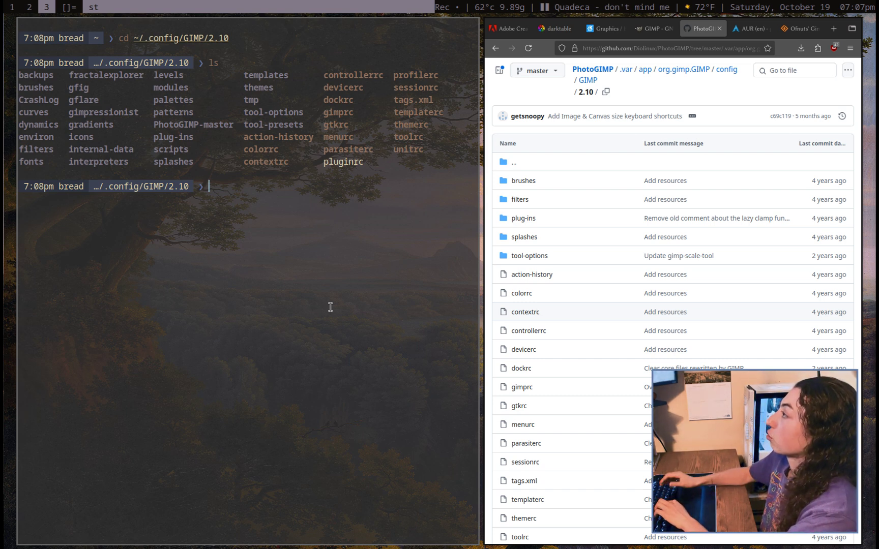
# - Enter the plug-ins subfolder in the terminal and close the terminal
pyautogui.write('cd plug-ins/')
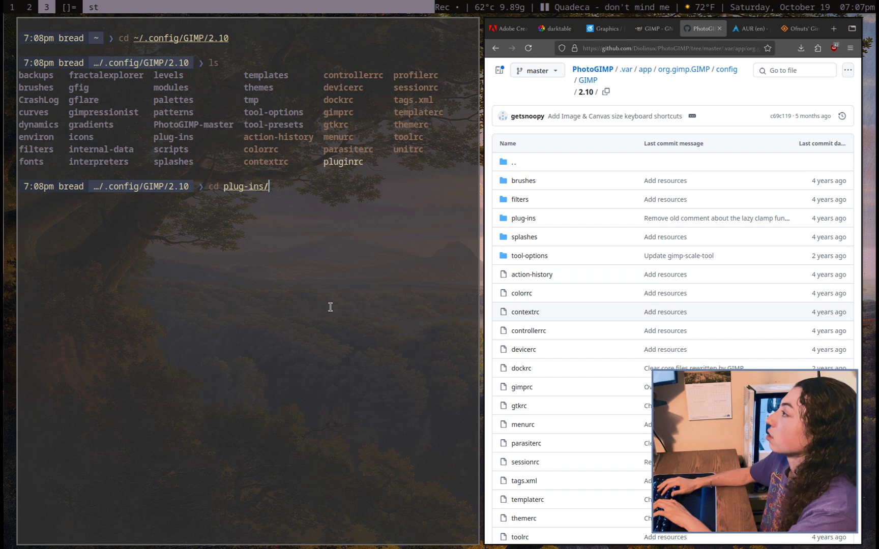
pyautogui.press('Return')
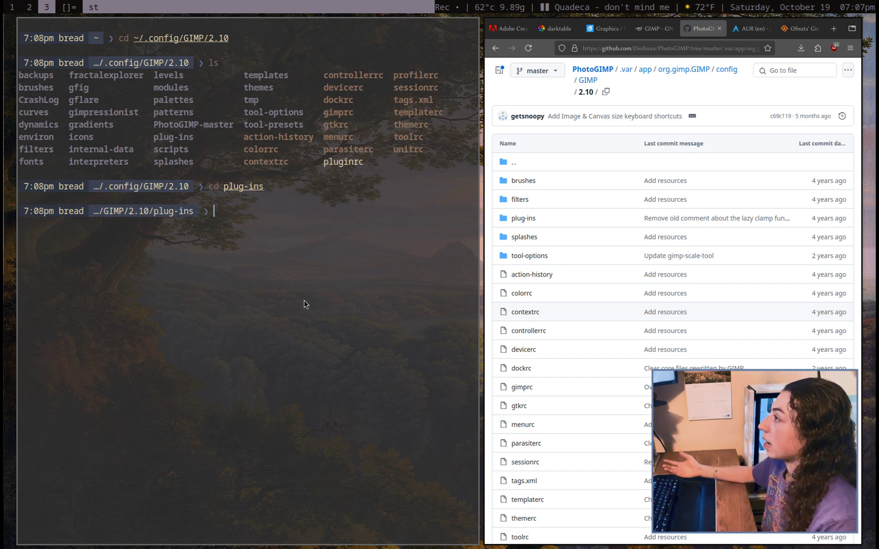
pyautogui.hotkey('ctrl', 'd')
# - Return to the PhotoGIMP repository's main page and view the AUR gimp-plugin-layerfx package and the Ofnuts' Gimp Tools script list on SourceForge
pyautogui.hotkey('alt', 'Left')
pyautogui.scroll(2, 297, 358)
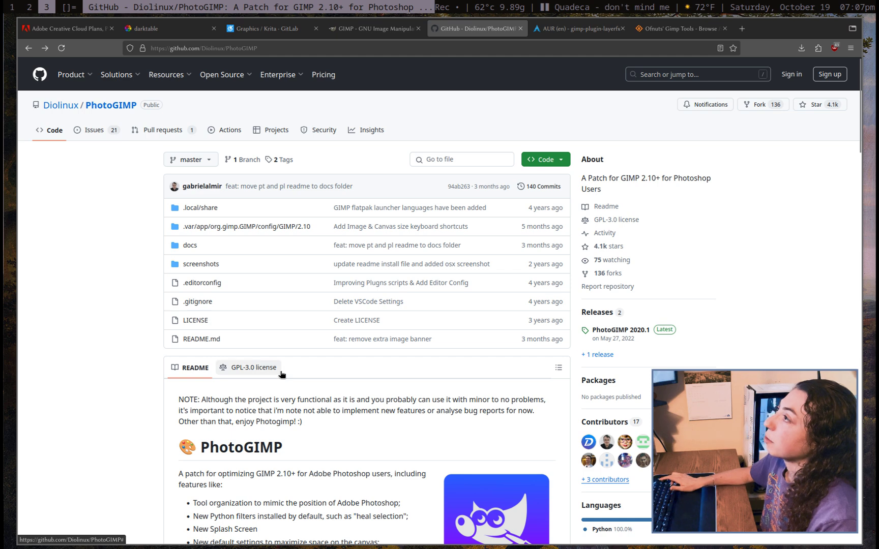
pyautogui.hotkey('alt', '4')
pyautogui.hotkey('alt', '6')
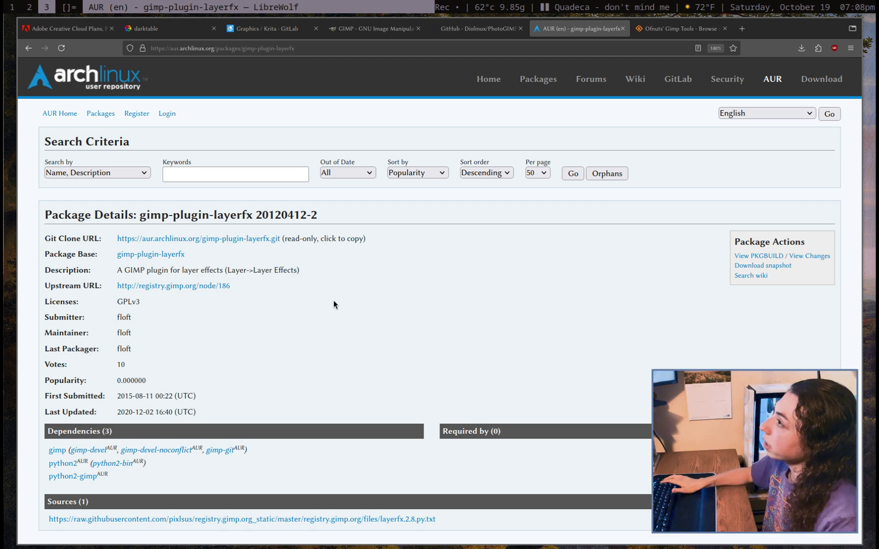
pyautogui.hotkey('ctrl', 'Tab')
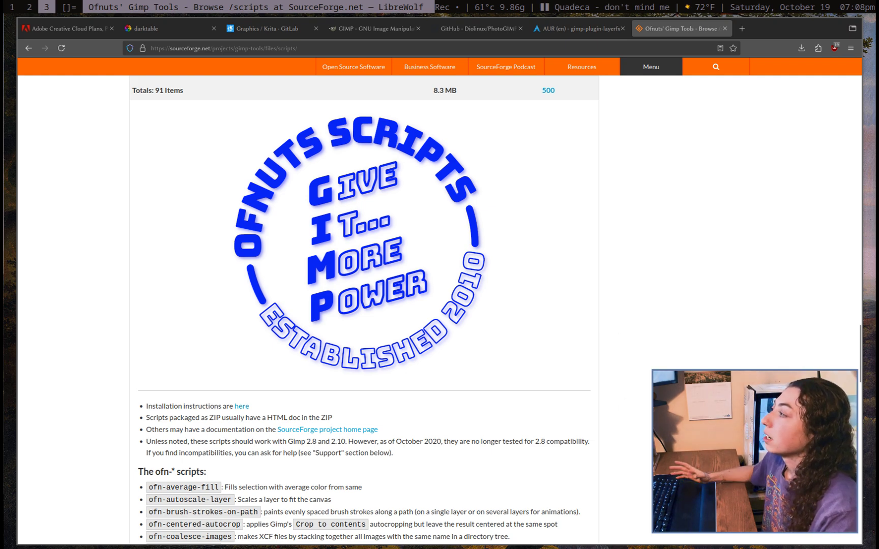
pyautogui.press('pagedown')
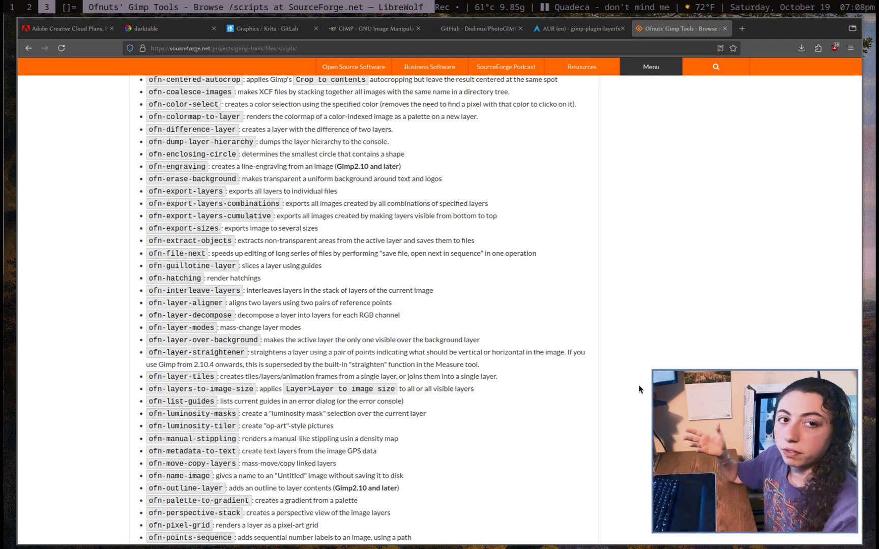
pyautogui.scroll(10, 585, 389)
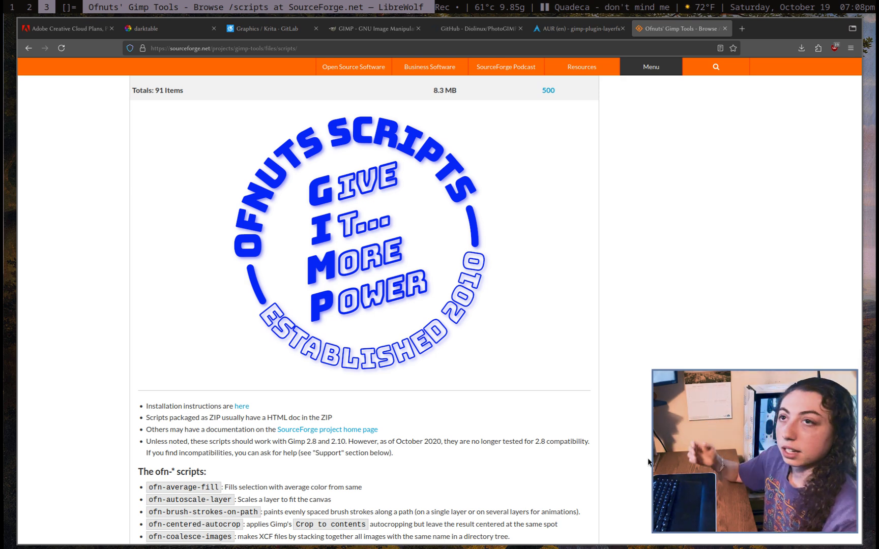
# - Launch GIMP on workspace 4, look through the Preferences categories and close the dialog without changes
pyautogui.press('super+4')
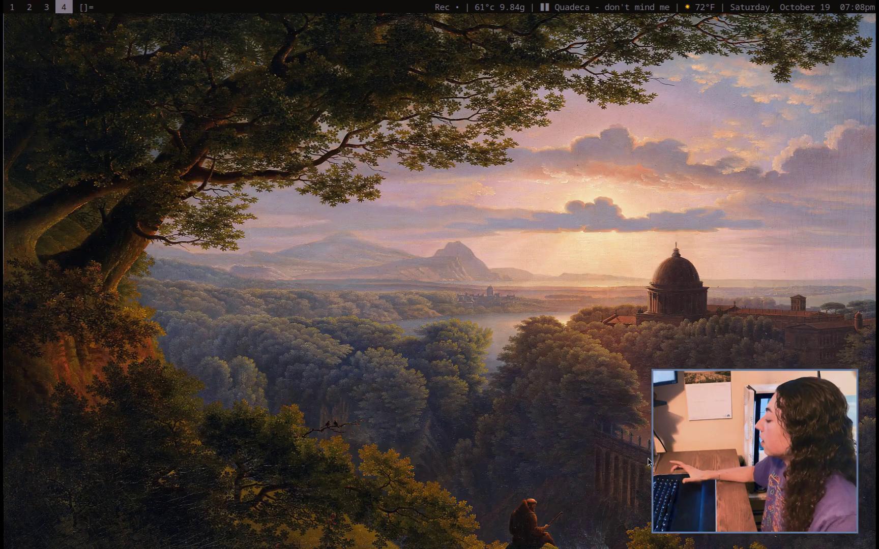
pyautogui.press('super+g')
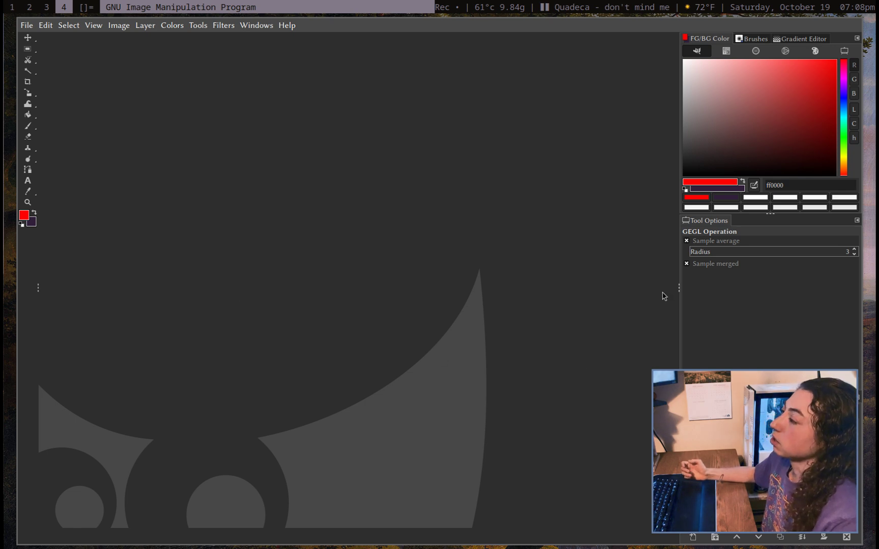
pyautogui.click(46, 25)
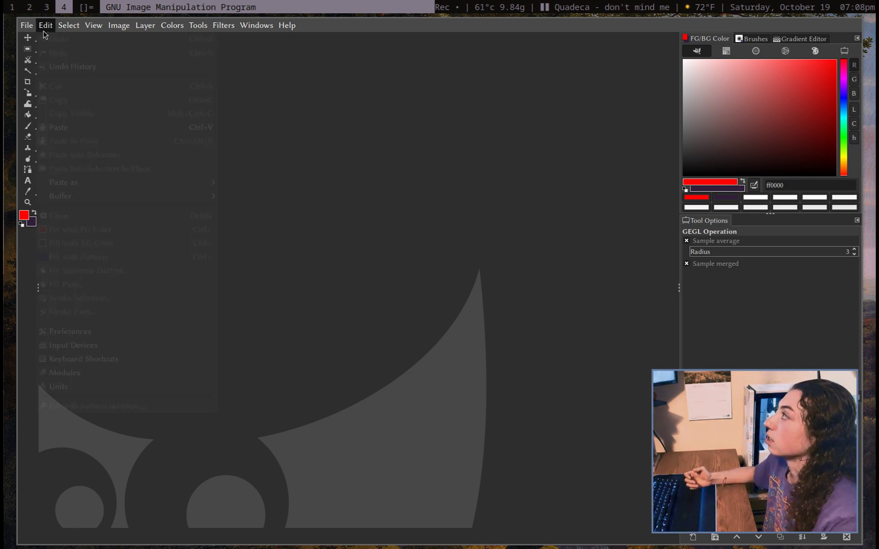
pyautogui.click(69, 337)
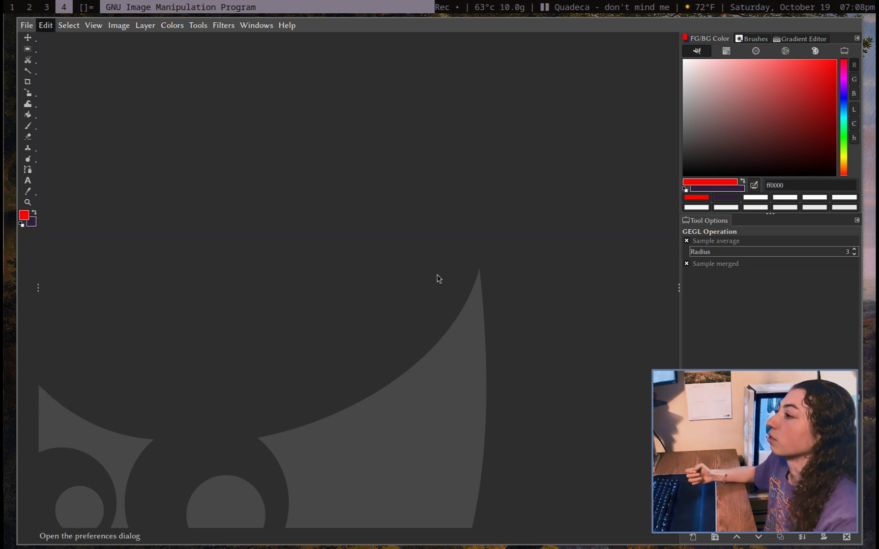
pyautogui.scroll(-2, 275, 302)
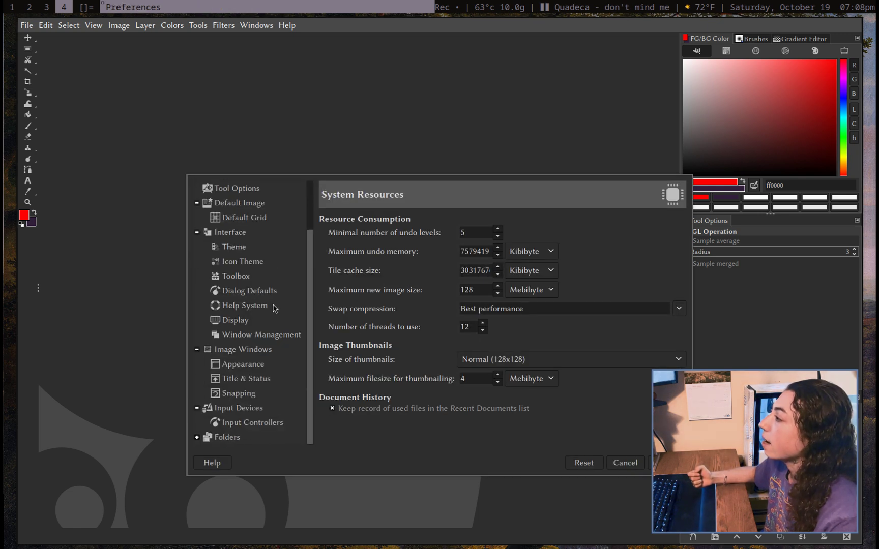
pyautogui.click(627, 467)
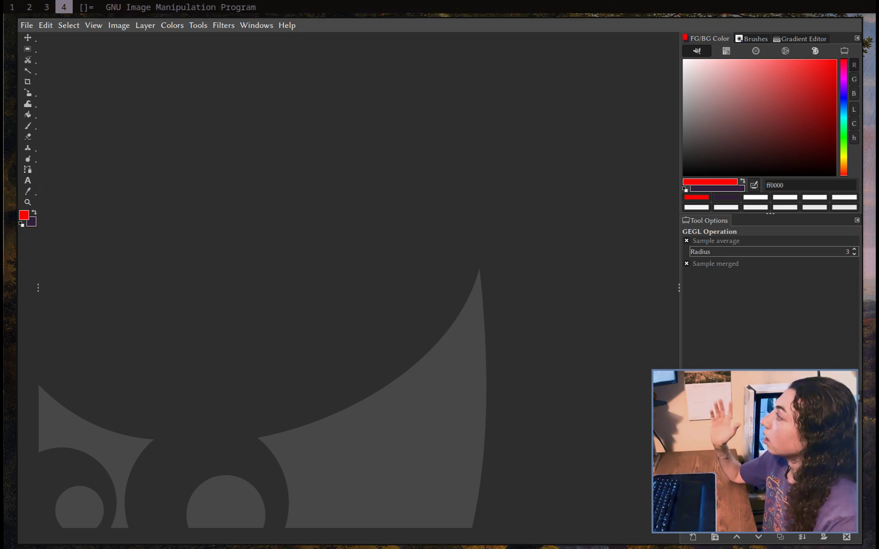
# - View the raw photo _MG_3389.CR2 in nUFRaw and close the importer
pyautogui.moveTo(395, 232); pyautogui.dragTo(426, 275)
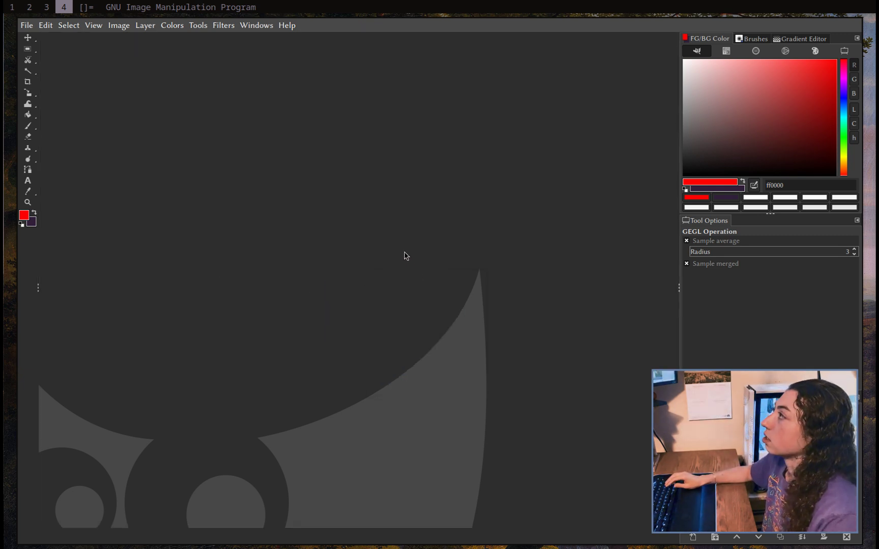
pyautogui.moveTo(168, 225); pyautogui.dragTo(367, 354)
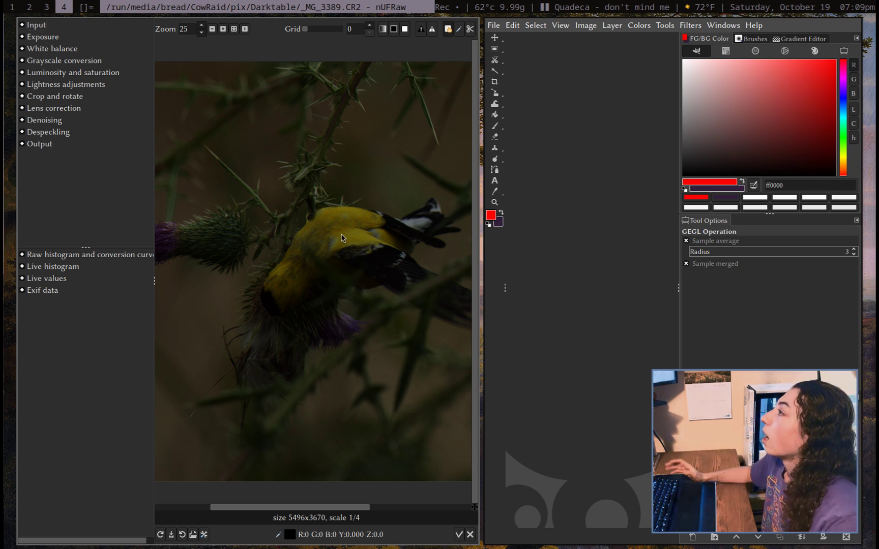
pyautogui.press('Return')
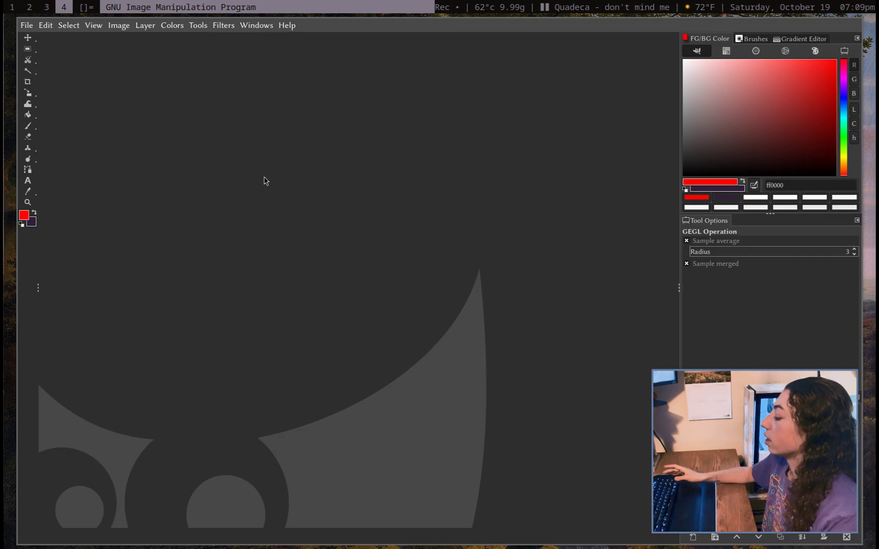
# - Create a new image and add the text "Bread" in 500 px Sans-serif
pyautogui.hotkey('ctrl', 'n')
pyautogui.click(527, 237)
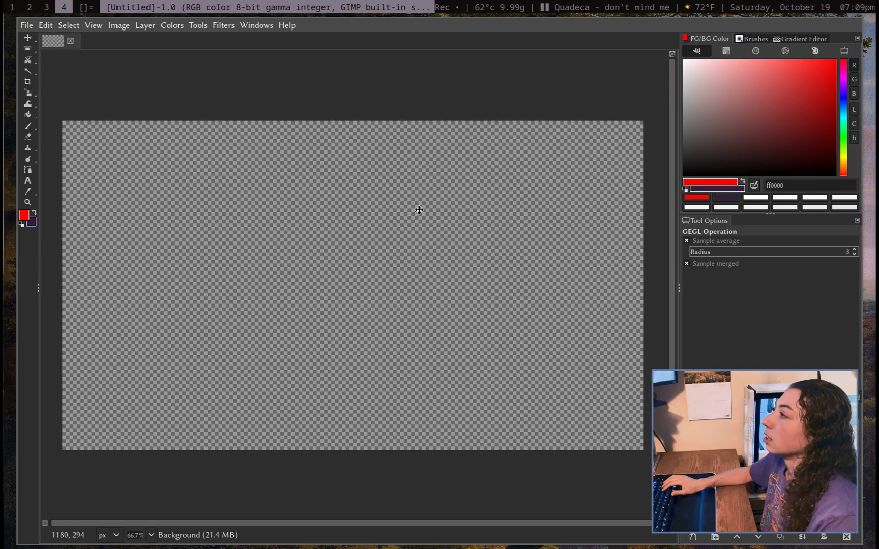
pyautogui.press('t')
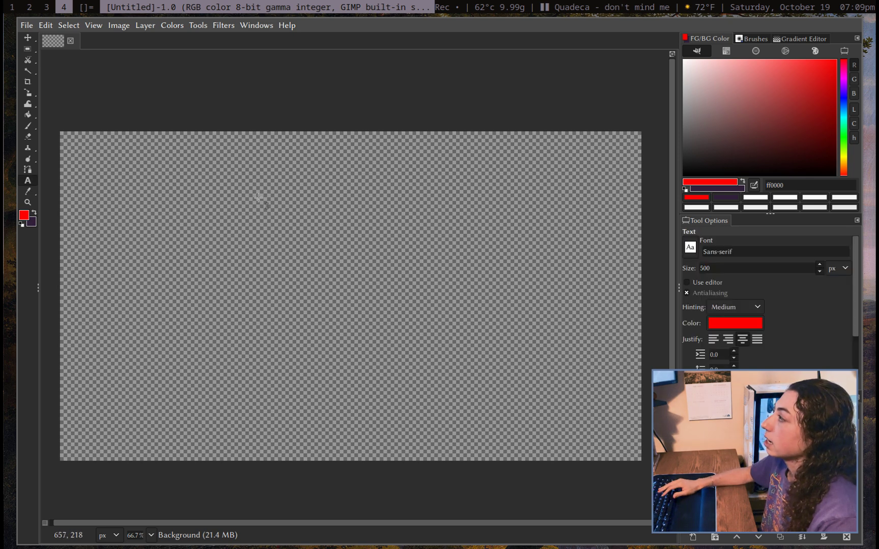
pyautogui.click(228, 197)
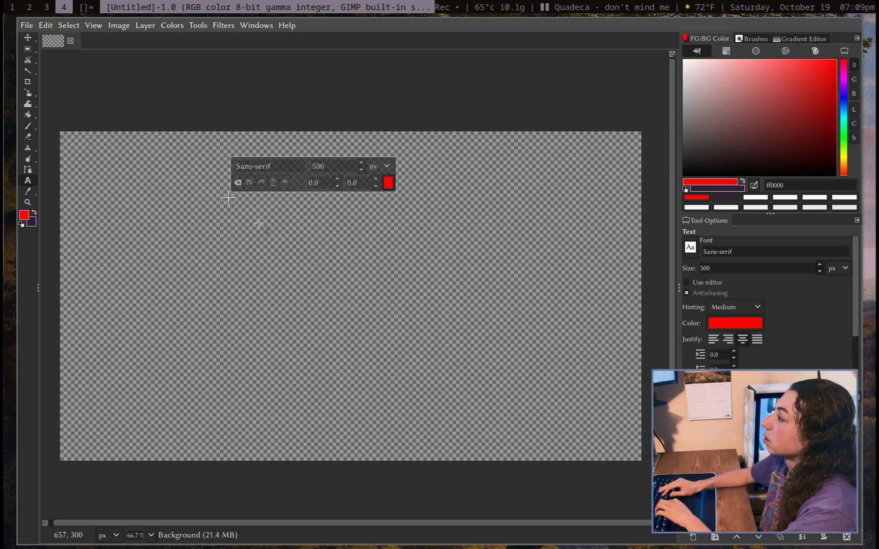
pyautogui.write('Bread')
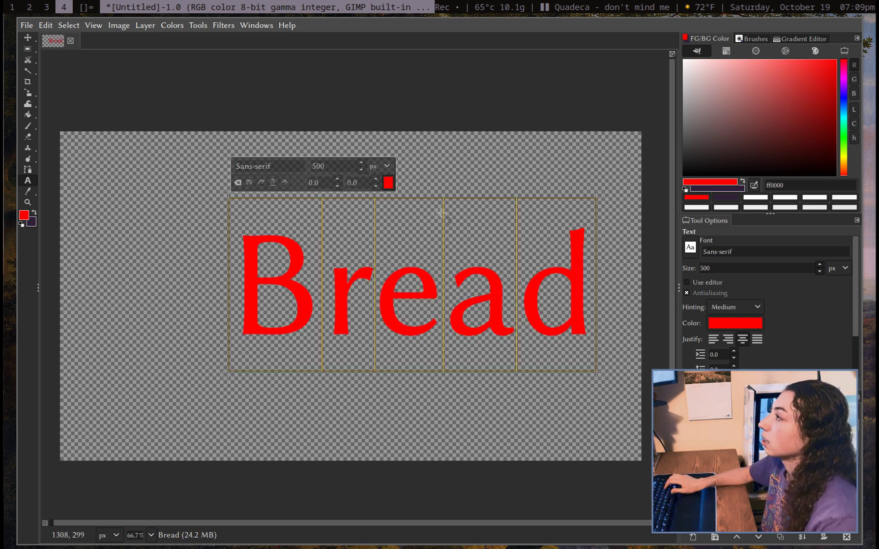
# - Change the "Bread" text's color to black (000000) and its font to Zekton Bold
pyautogui.click(388, 182)
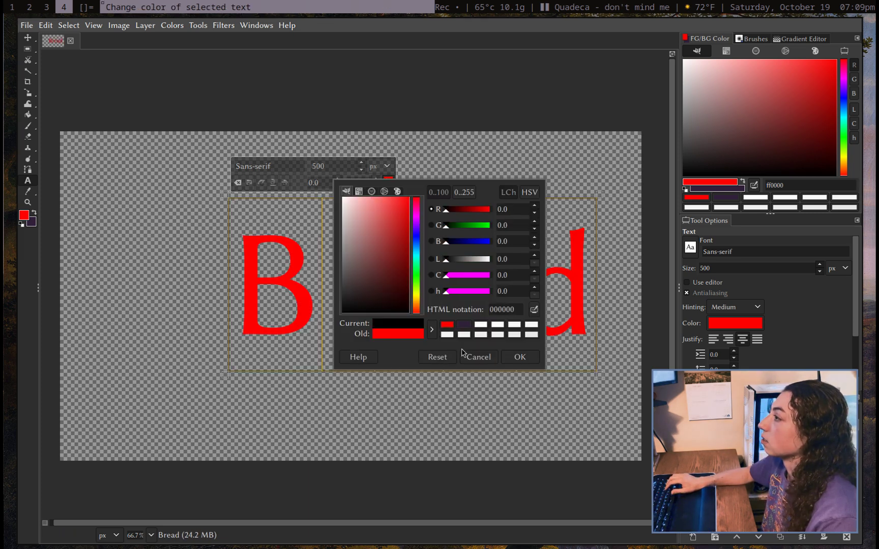
pyautogui.click(513, 358)
pyautogui.click(270, 166)
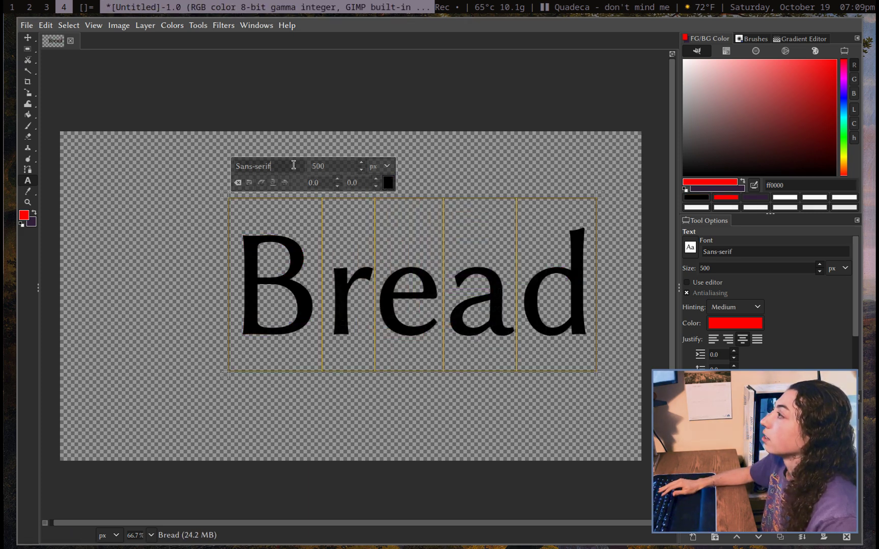
pyautogui.write('Zekton Bold')
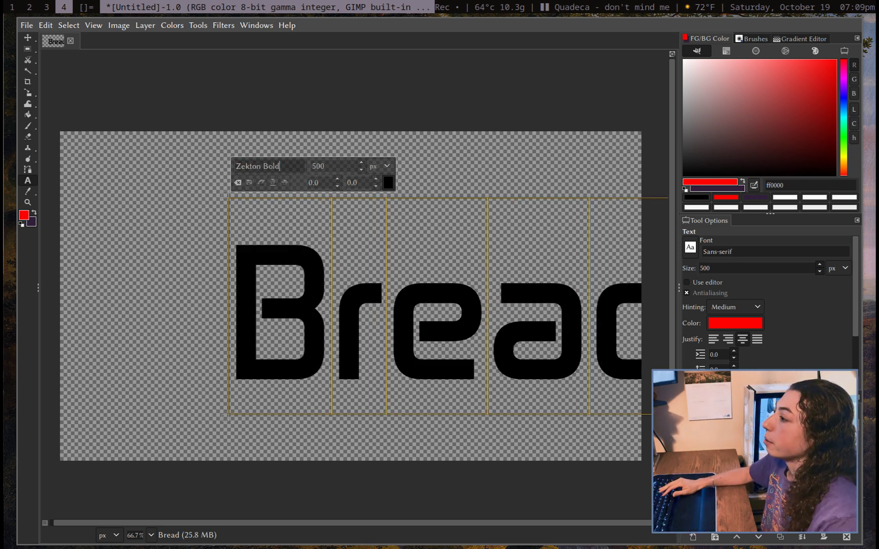
pyautogui.press('Escape')
# - Scale the "Bread" text layer down with the Scale tool and reposition it to fit inside the canvas
pyautogui.scroll(-2, 463, 382)
pyautogui.hotkey('shift', 's')
pyautogui.click(455, 385)
pyautogui.moveTo(468, 346); pyautogui.dragTo(418, 334)
pyautogui.moveTo(525, 388); pyautogui.dragTo(469, 358)
pyautogui.press('Return')
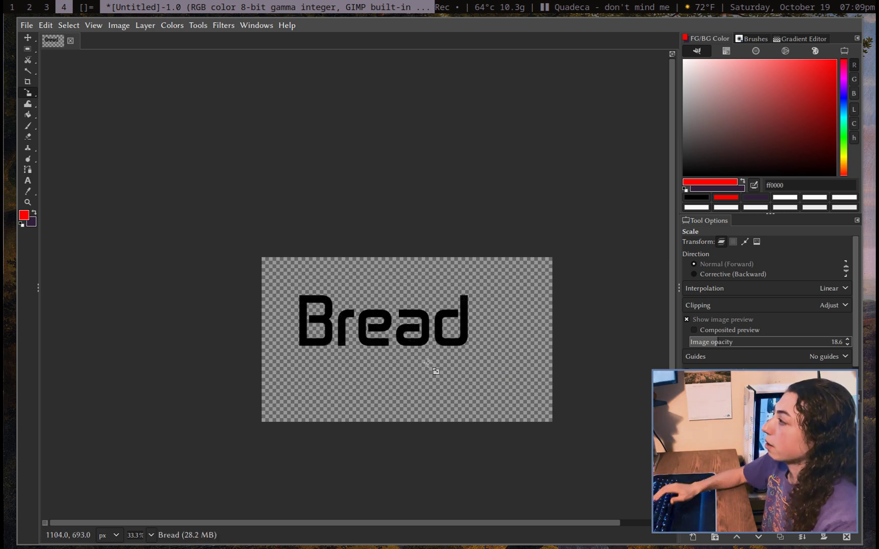
pyautogui.scroll(6, 394, 345)
pyautogui.scroll(-3, 392, 350)
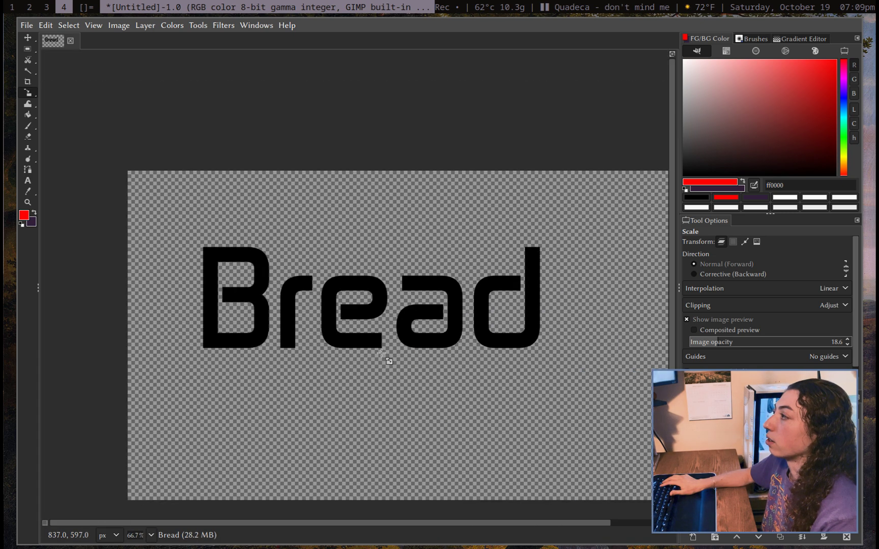
# - Try to edit the scaled text layer, cancel the text editing and undo the scaling
pyautogui.press('t')
pyautogui.click(369, 309)
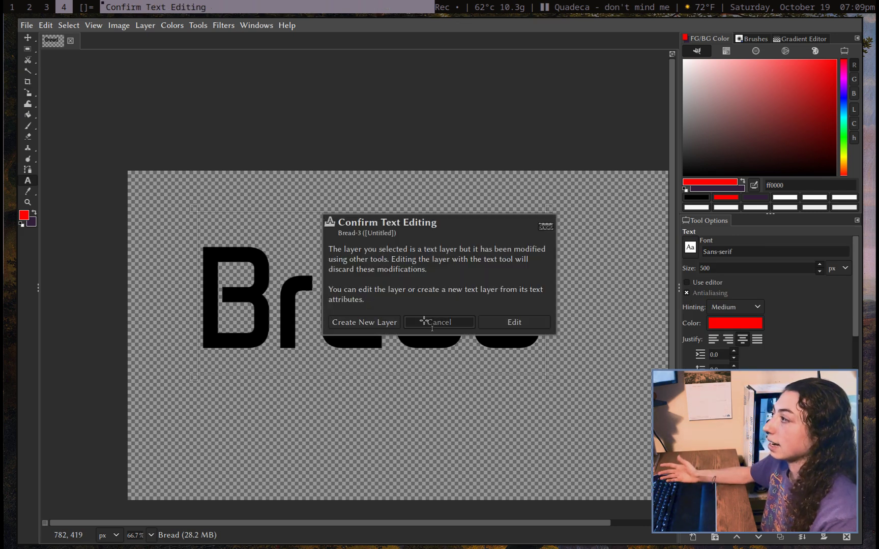
pyautogui.click(439, 322)
pyautogui.hotkey('ctrl', 'z')
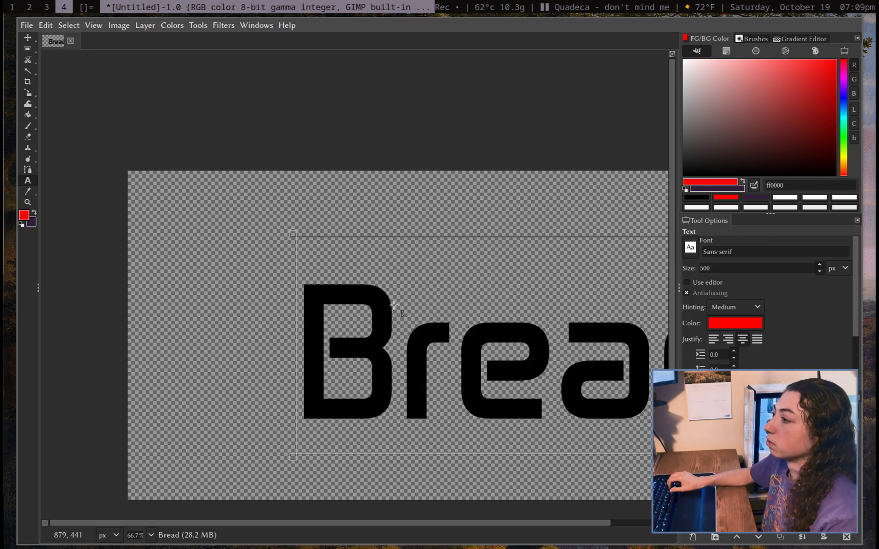
# - Set the "Bread" text's font size to 300 px
pyautogui.scroll(-3, 394, 305)
pyautogui.scroll(1, 419, 359)
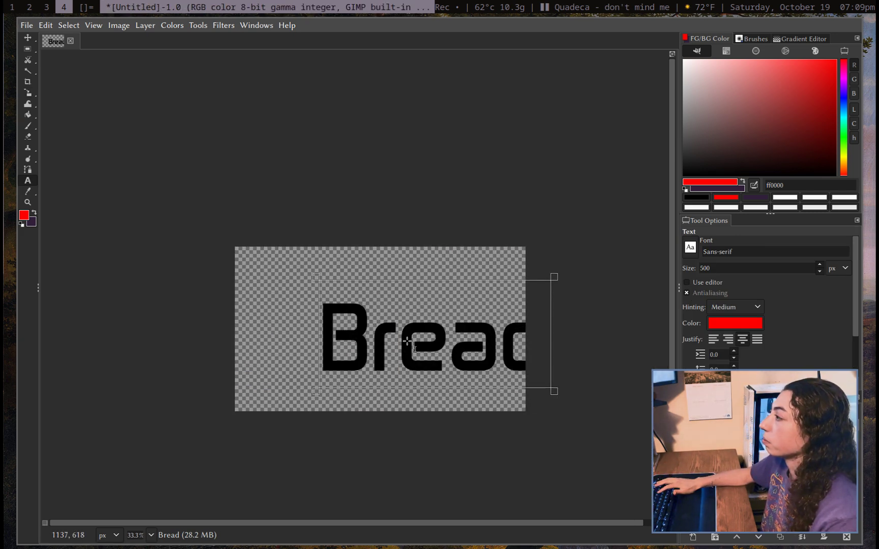
pyautogui.click(407, 341)
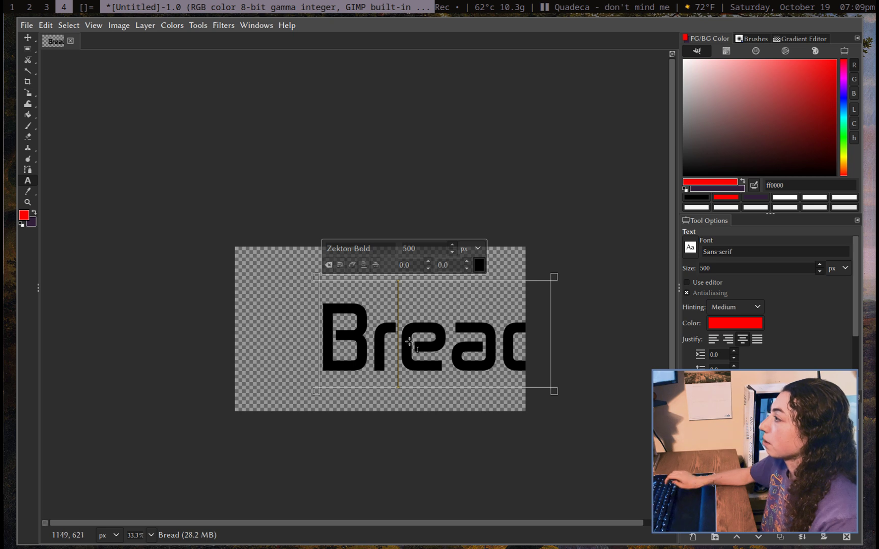
pyautogui.doubleClick(408, 252)
pyautogui.write('3')
pyautogui.press('Return')
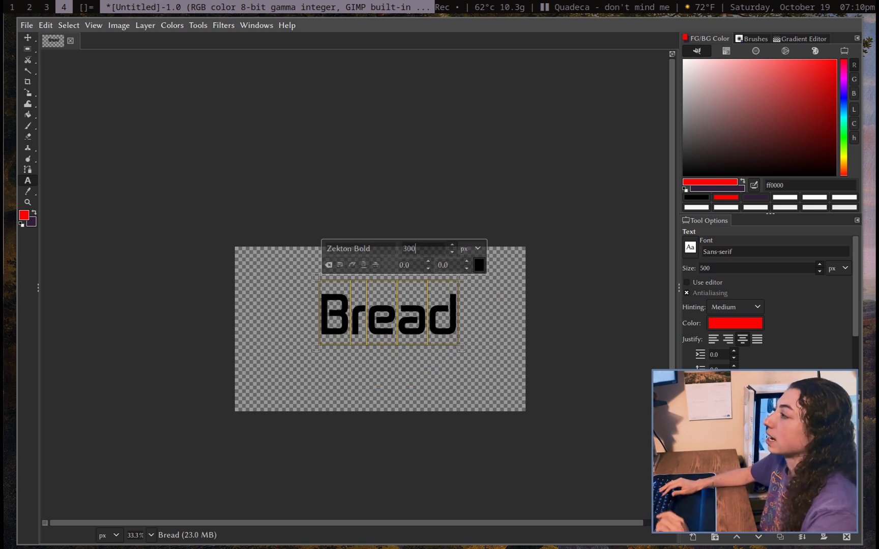
# - Finish editing the "Bread" text and nudge its layer slightly up and left with the Scale tool
pyautogui.press('Escape')
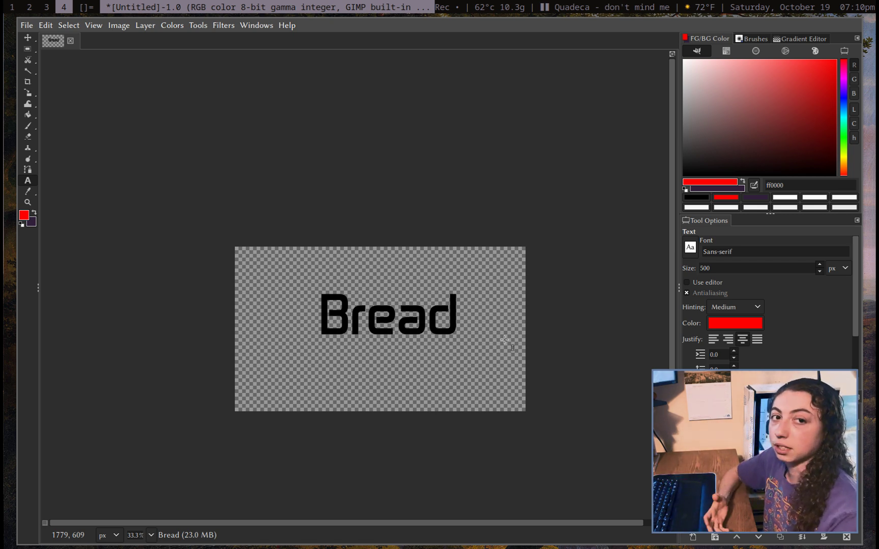
pyautogui.scroll(1, 427, 318)
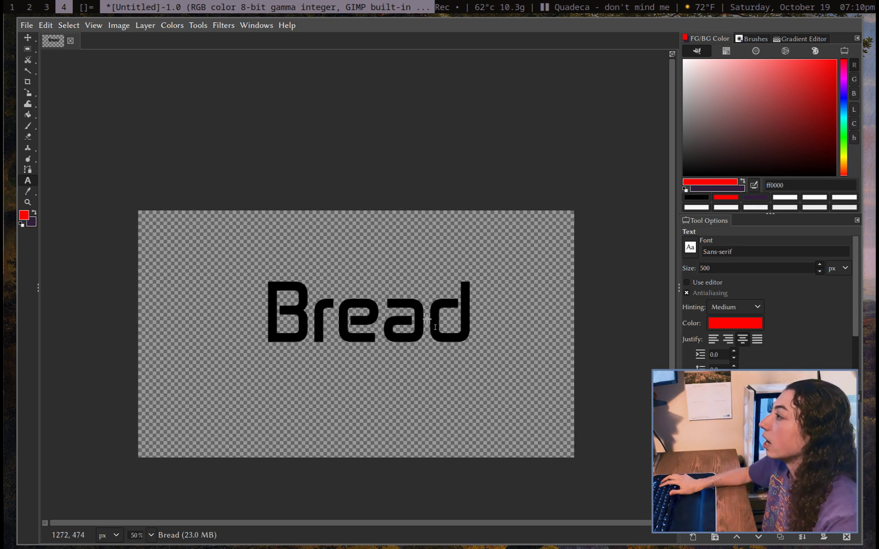
pyautogui.hotkey('shift', 's')
pyautogui.click(329, 281)
pyautogui.moveTo(366, 308); pyautogui.dragTo(359, 310)
pyautogui.press('Return')
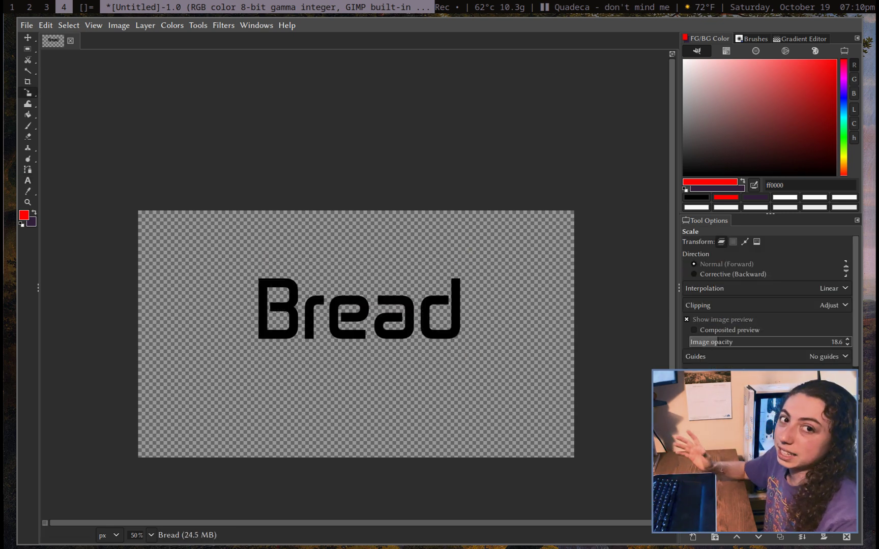
# - Add an Outer Glow to the "Bread" layer using the pink-to-cyan gradient, the Normal blend mode and a larger size
pyautogui.rightClick(766, 402)
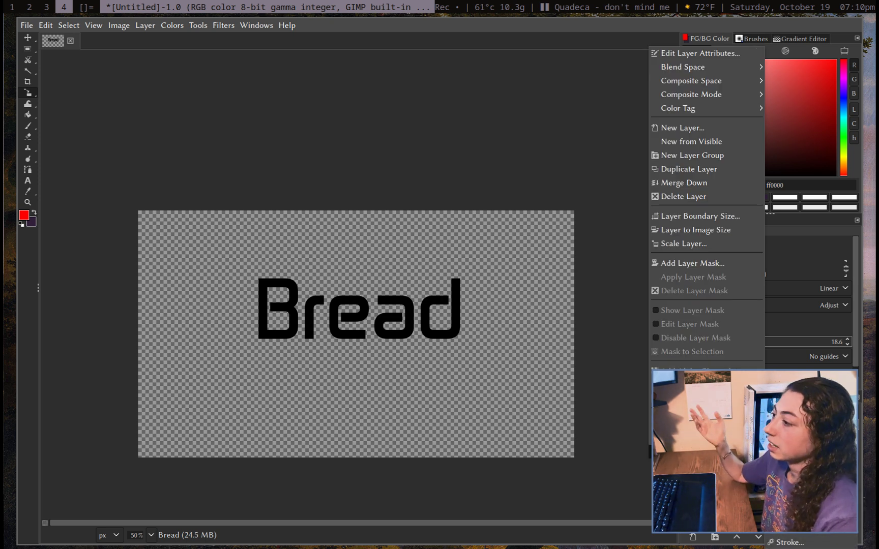
pyautogui.press('Escape')
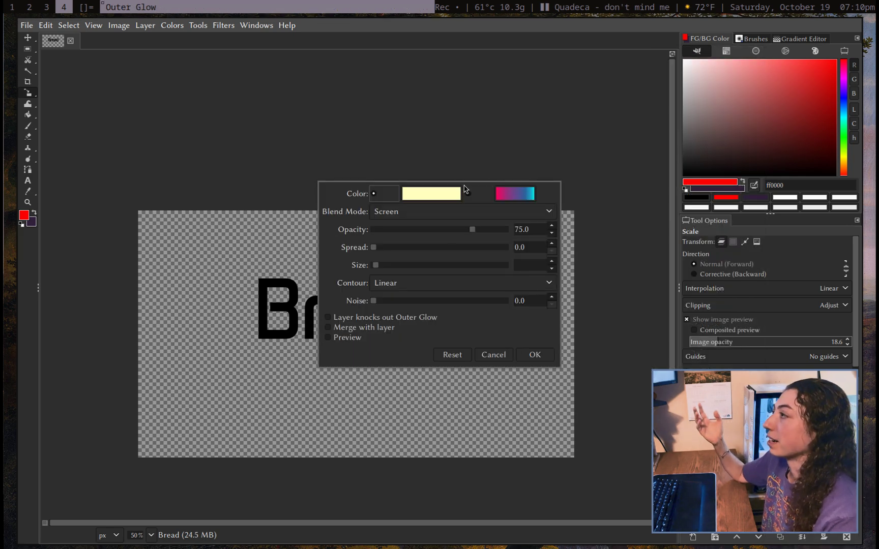
pyautogui.click(468, 196)
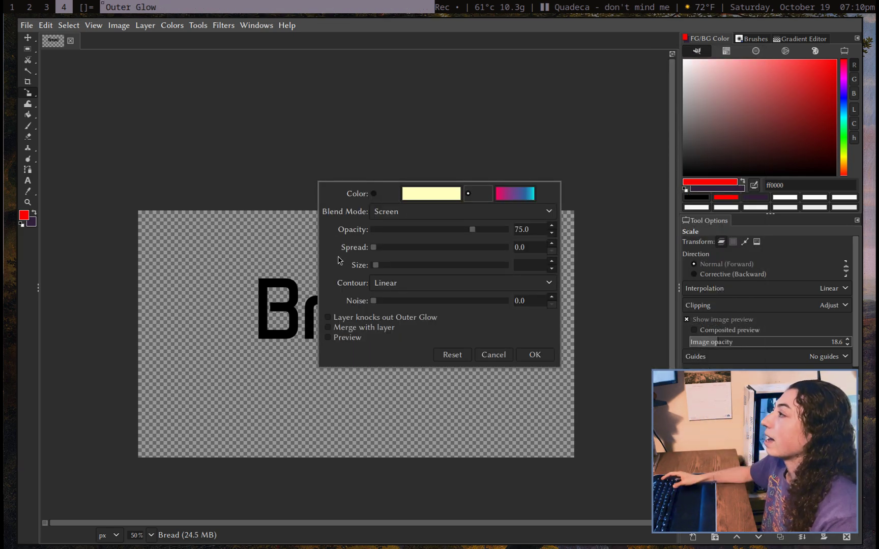
pyautogui.moveTo(338, 261); pyautogui.dragTo(473, 368)
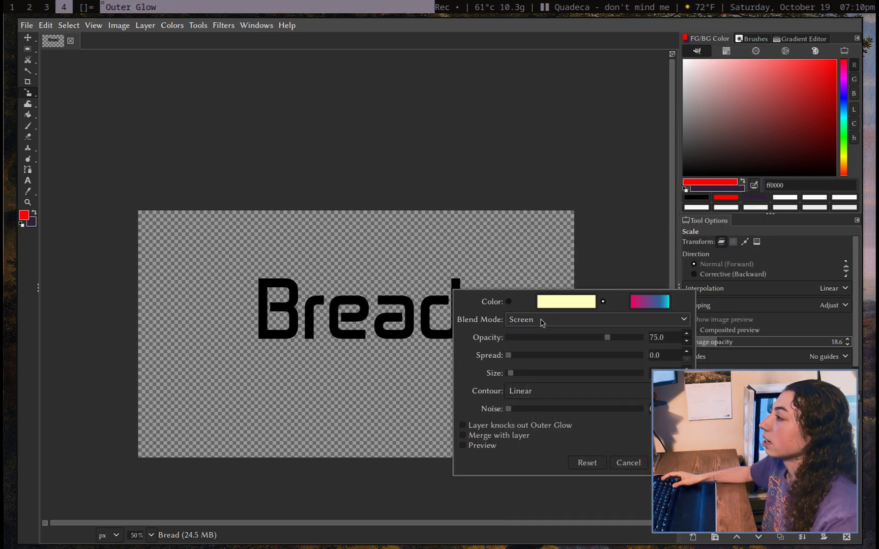
pyautogui.click(558, 322)
pyautogui.click(544, 261)
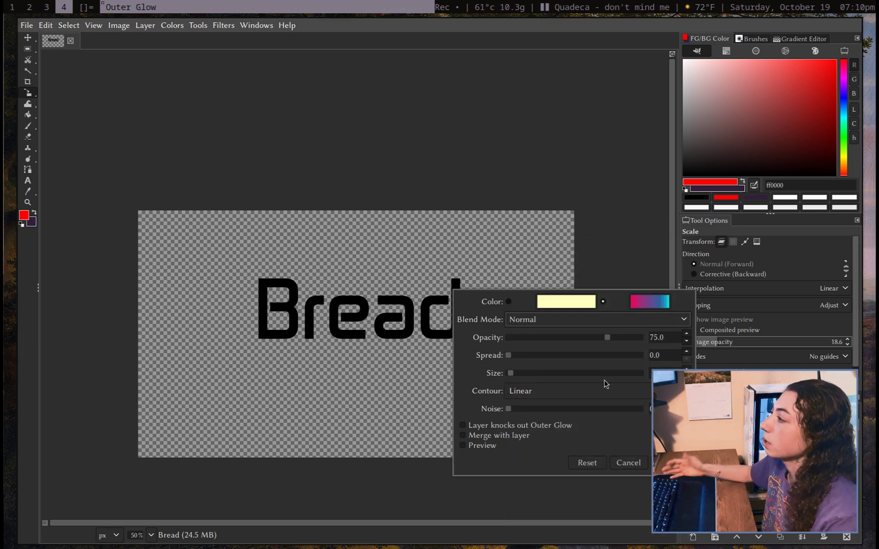
pyautogui.click(549, 355)
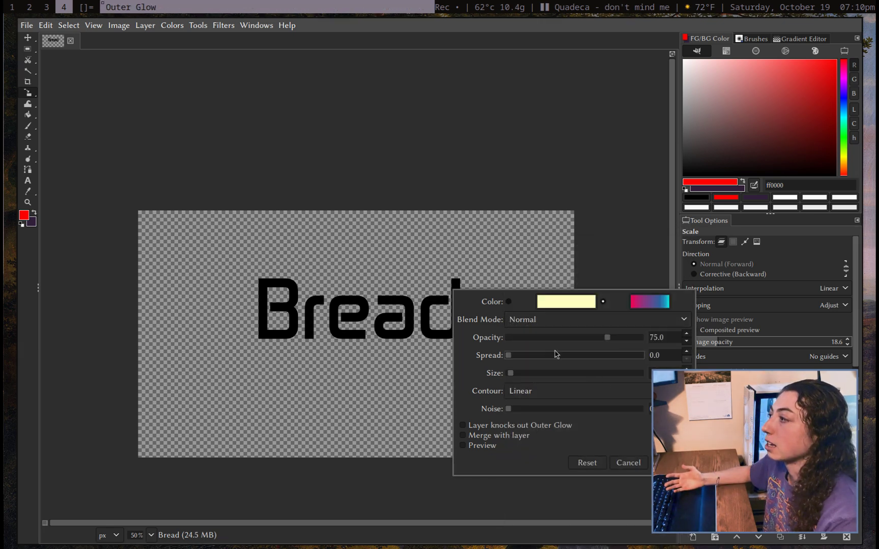
pyautogui.moveTo(560, 373); pyautogui.dragTo(589, 373)
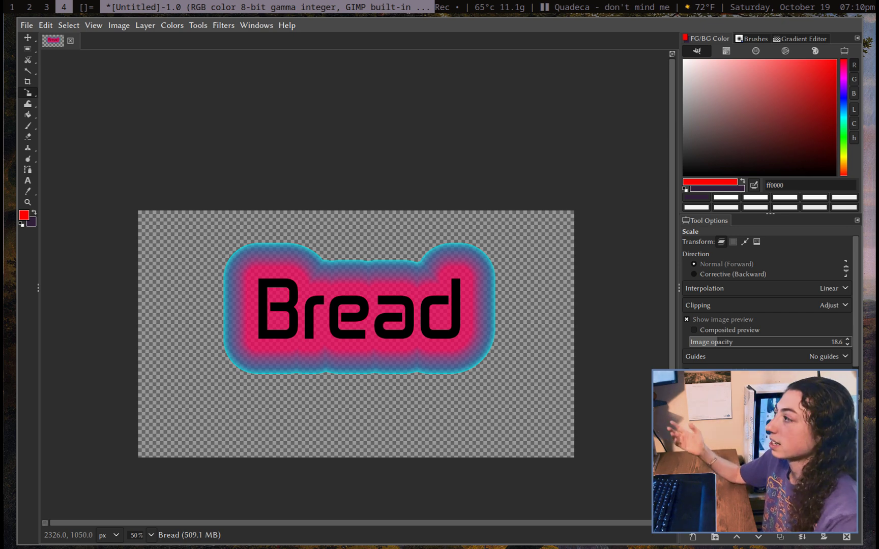
# - Target the "Bread" text with the Text tool, and make the Bread-with-outerglow layer group active
pyautogui.press('t')
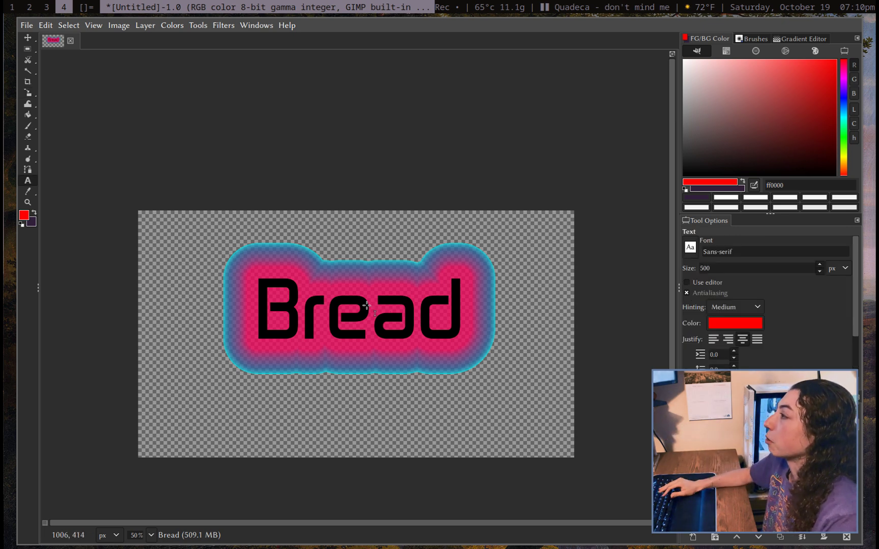
pyautogui.click(360, 309)
pyautogui.click(440, 325)
pyautogui.scroll(-1, 480, 321)
pyautogui.scroll(1, 480, 321)
pyautogui.press('pagedown')
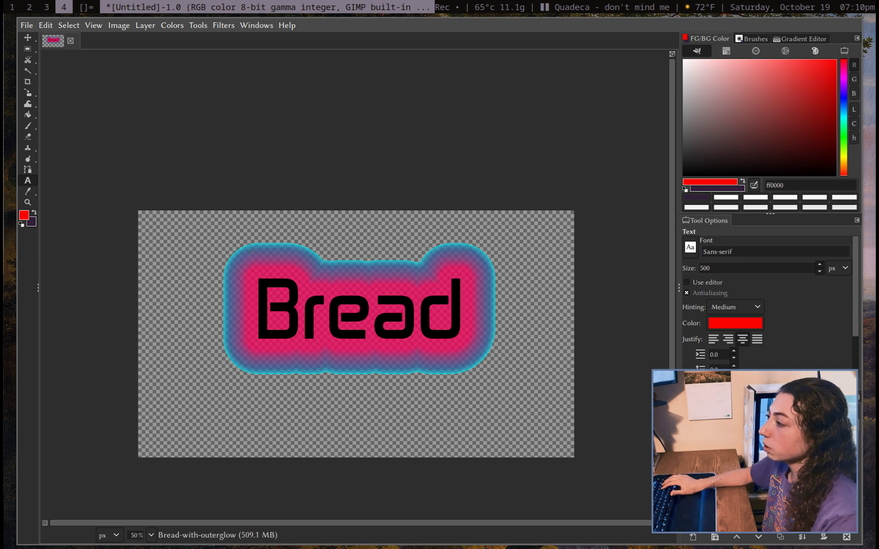
# - Try to move the whole Bread-with-outerglow group with the Scale tool
pyautogui.hotkey('shift', 's')
pyautogui.click(471, 353)
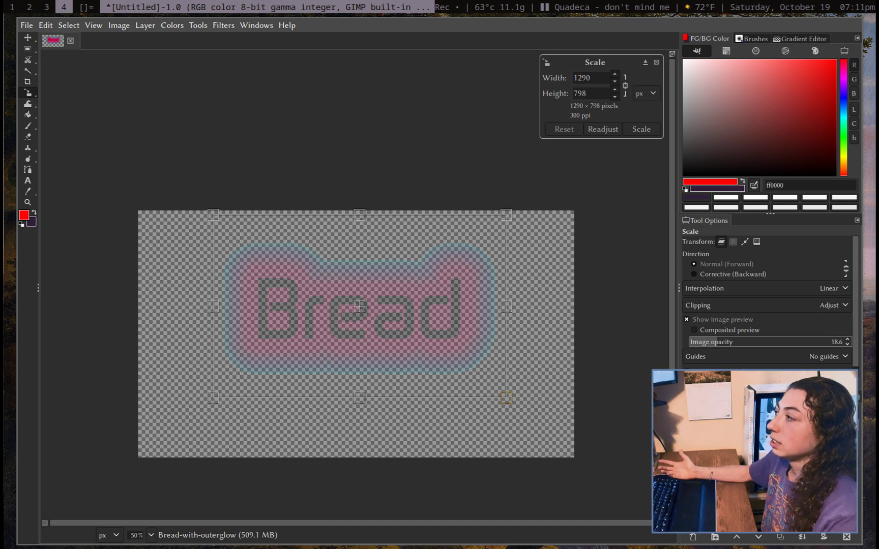
pyautogui.press('Escape')
pyautogui.scroll(-2, 481, 377)
pyautogui.scroll(2, 446, 355)
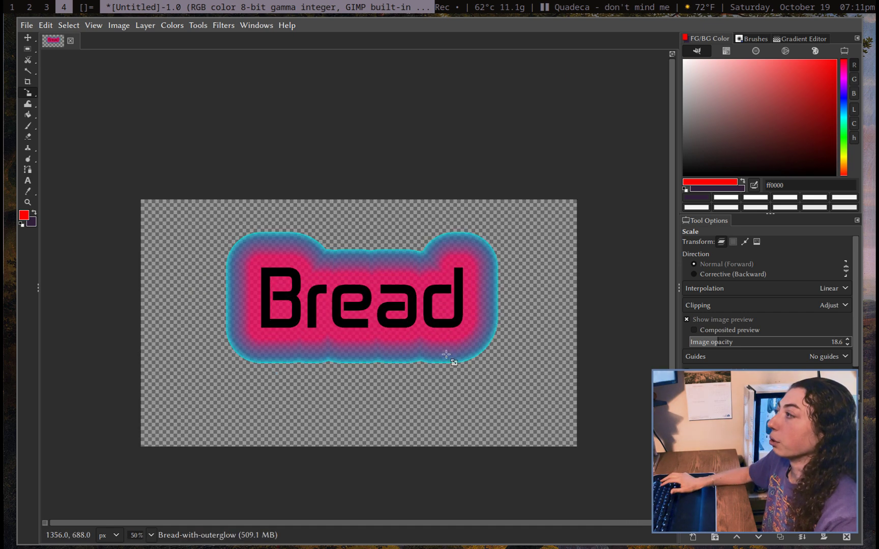
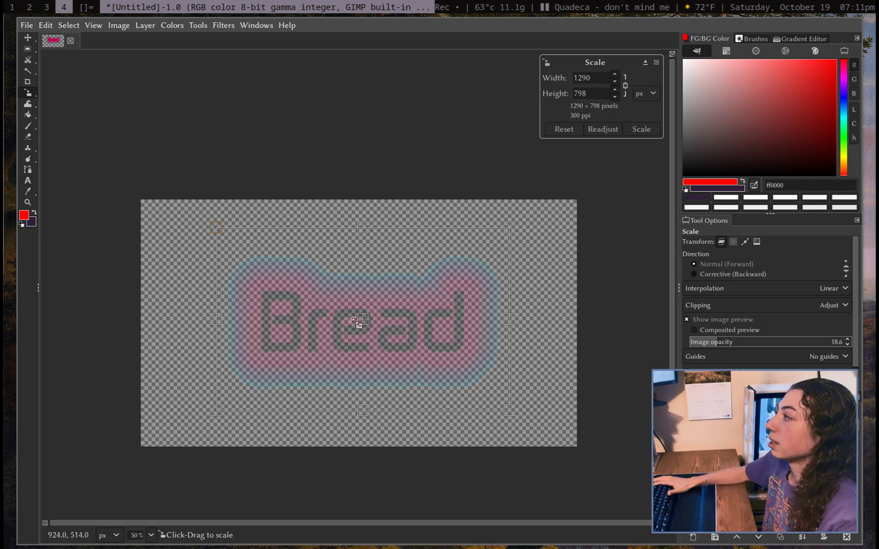
pyautogui.press('Return')
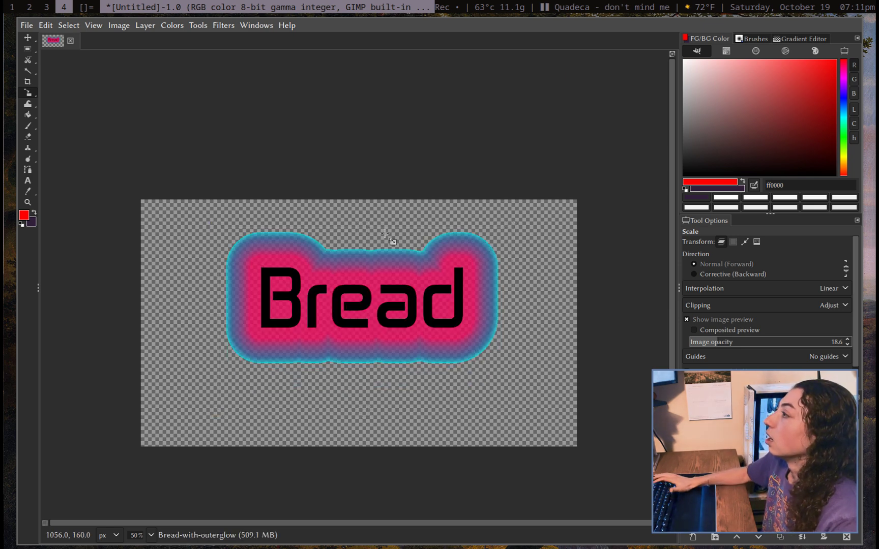
# - Add the Centered preset guides on the image
pyautogui.click(118, 26)
pyautogui.moveTo(246, 304)
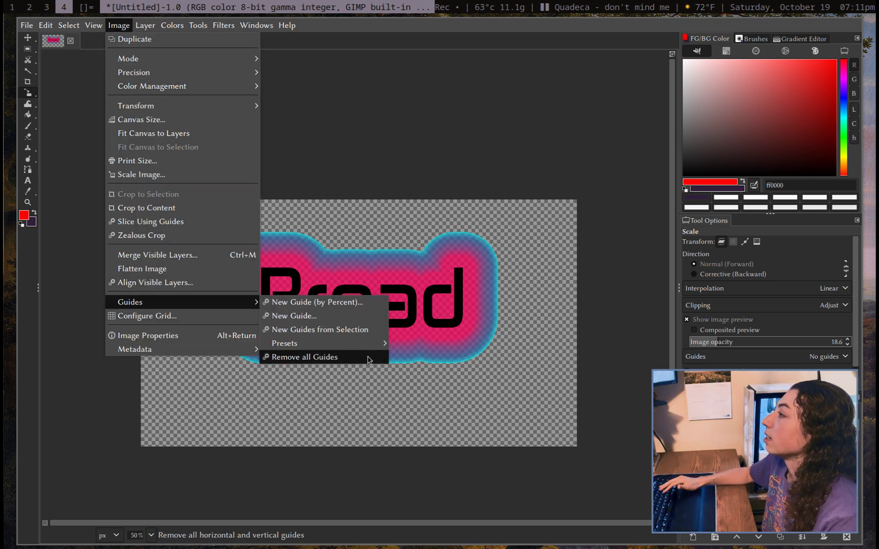
pyautogui.moveTo(382, 345)
pyautogui.moveTo(448, 349)
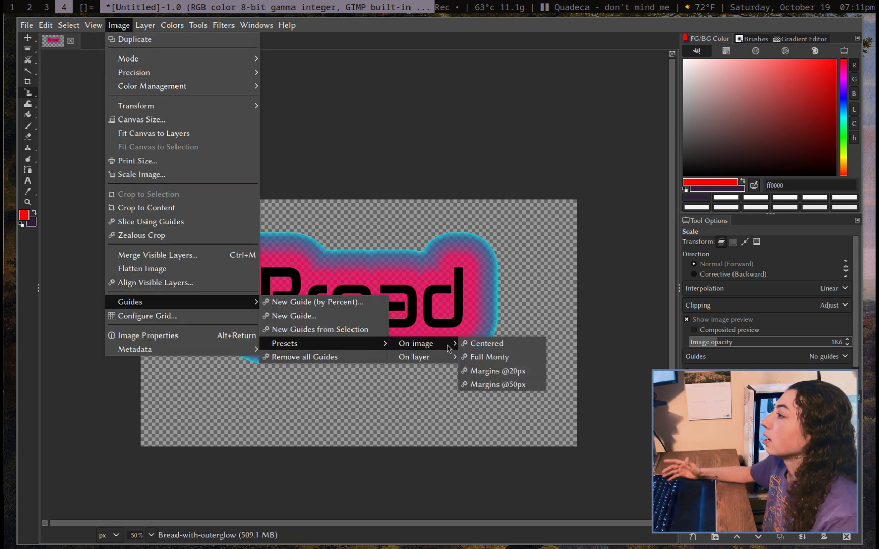
pyautogui.click(503, 347)
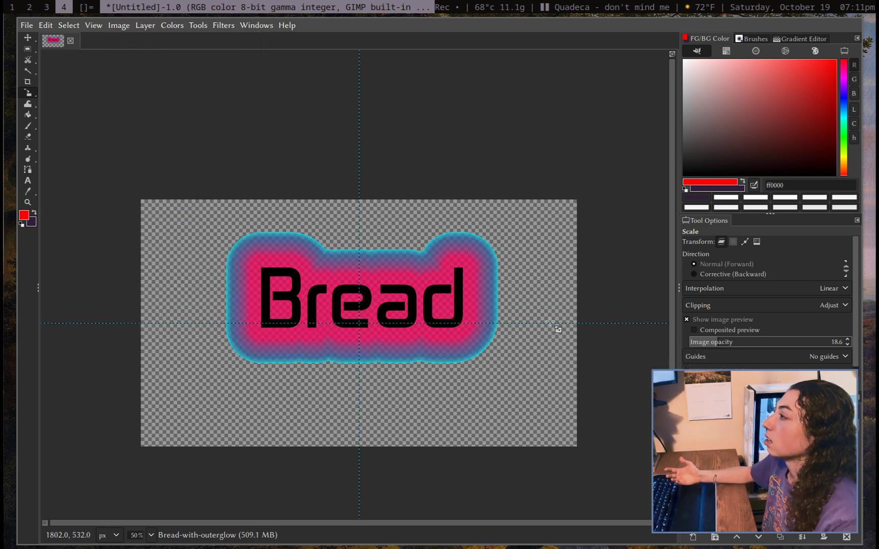
# - Center the Bread-with-outerglow group on the guide intersection with the Scale tool, keeping its size
pyautogui.click(413, 282)
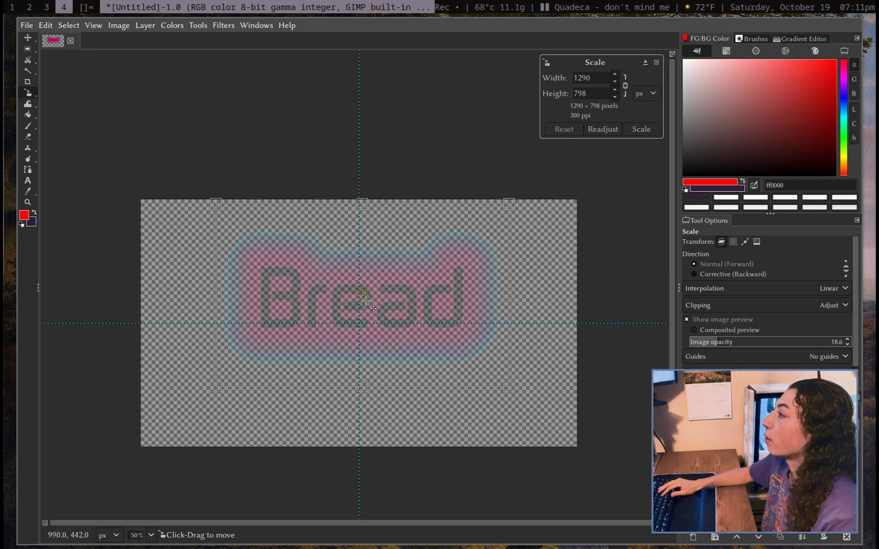
pyautogui.moveTo(373, 319); pyautogui.dragTo(367, 336)
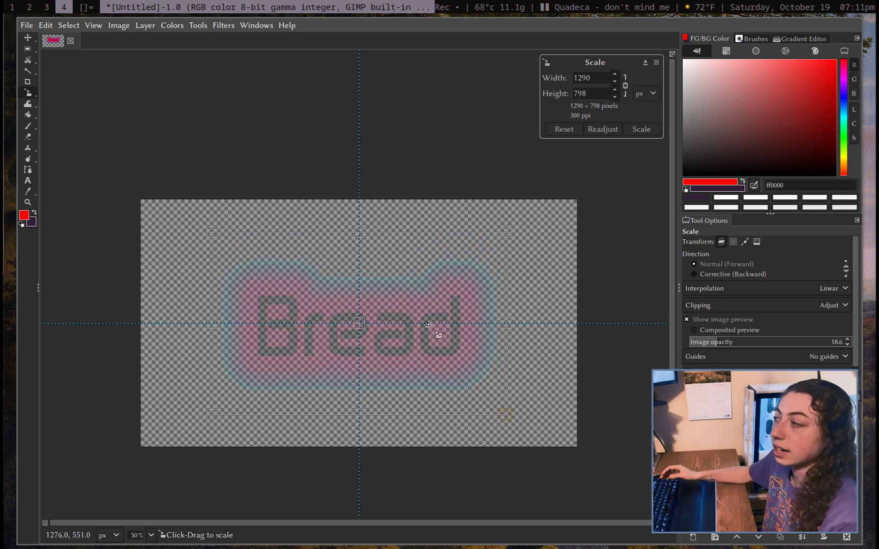
pyautogui.press('Return')
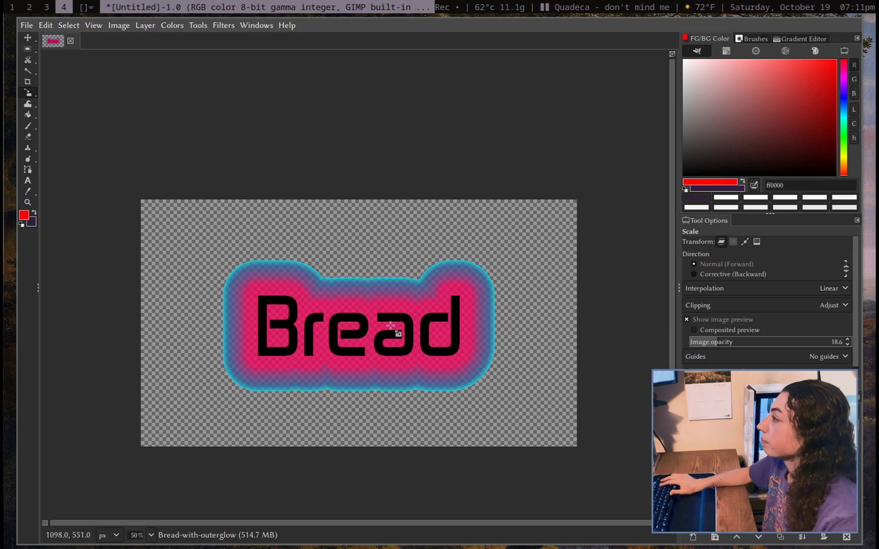
pyautogui.scroll(-2, 366, 333)
pyautogui.scroll(3, 396, 313)
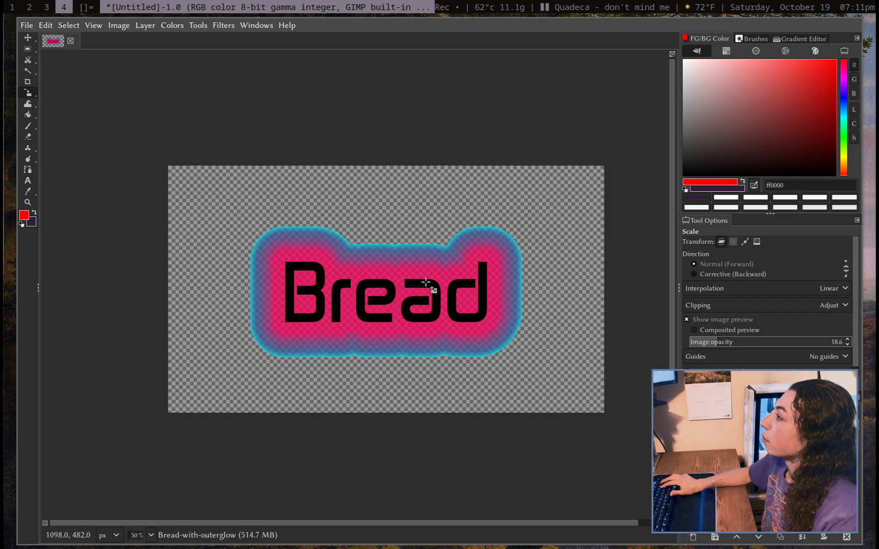
pyautogui.scroll(-1, 386, 295)
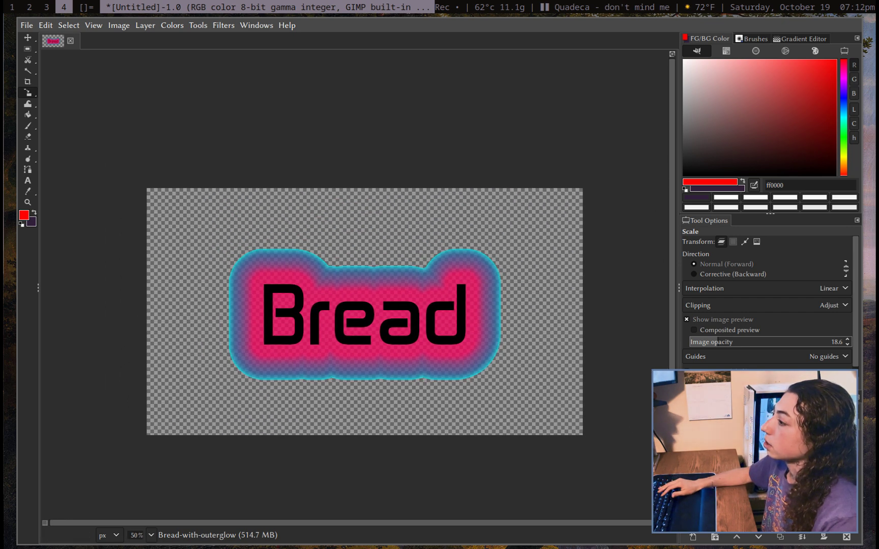
# - Make the Background layer active, then copy the PhotoGIMP banner image from the project's GitHub README in the browser
pyautogui.click(752, 442)
pyautogui.press('super+3')
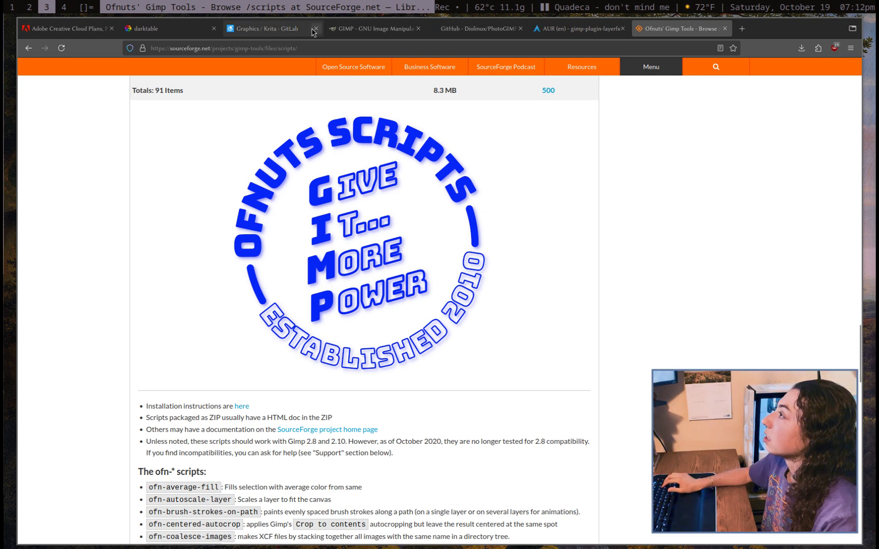
pyautogui.click(367, 28)
pyautogui.scroll(-3, 272, 286)
pyautogui.hotkey('ctrl', 'Tab')
pyautogui.scroll(-6, 288, 291)
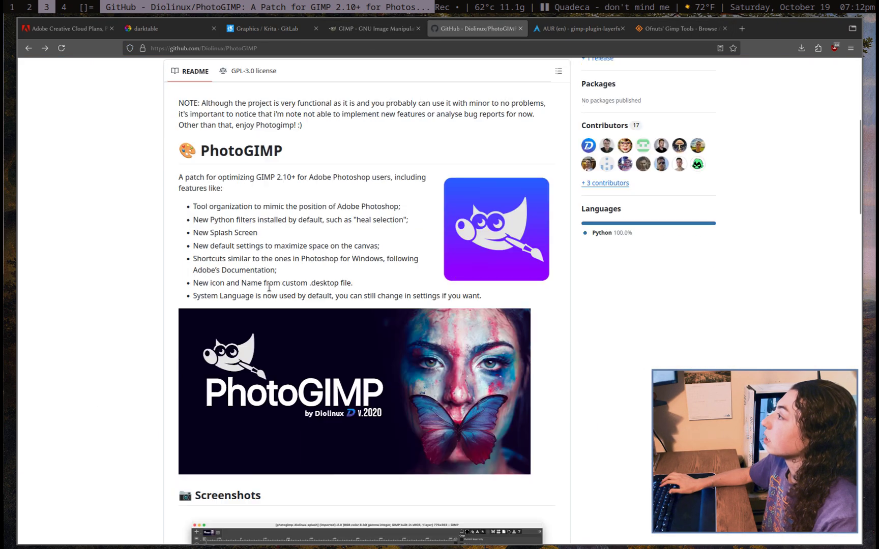
pyautogui.rightClick(342, 350)
pyautogui.click(400, 471)
# - Paste the banner into the GIMP image as a layer, scaled to about 2420 × 1134 px and centered on the canvas
pyautogui.press('super+4')
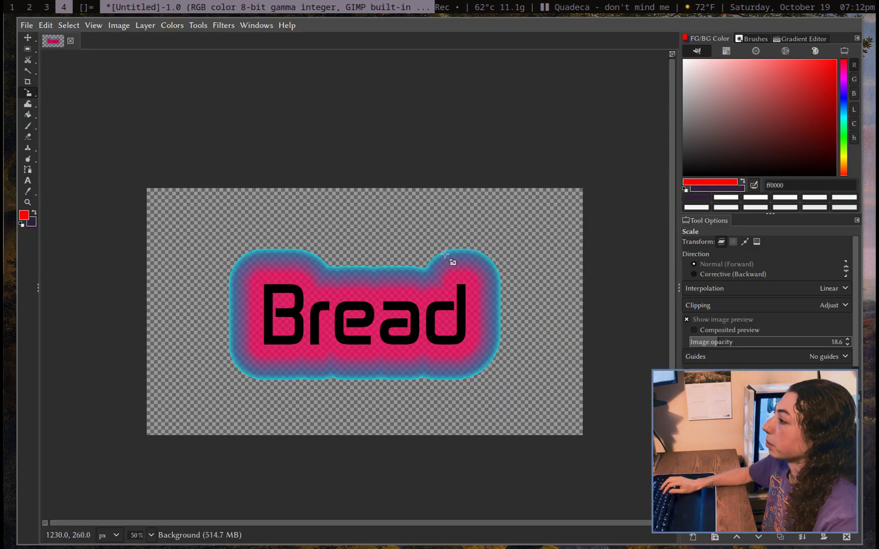
pyautogui.hotkey('ctrl', 'v')
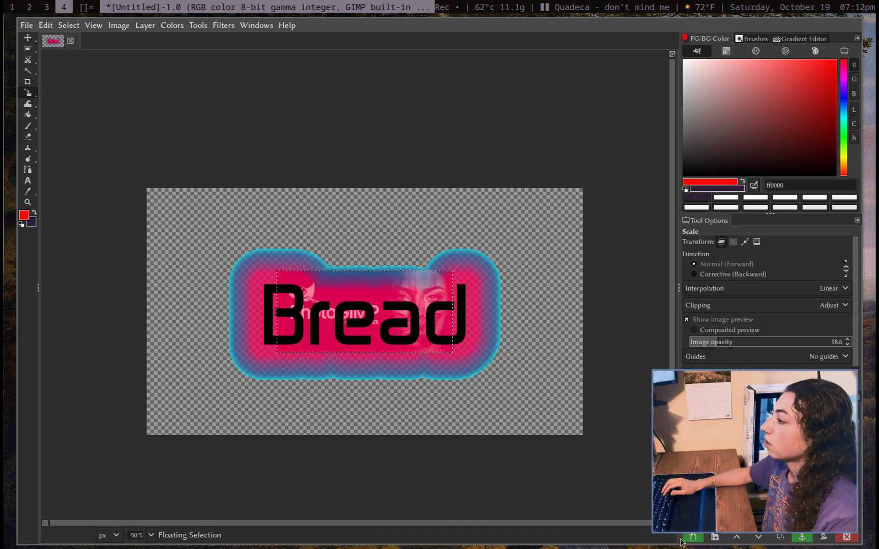
pyautogui.click(421, 330)
pyautogui.moveTo(462, 358); pyautogui.dragTo(630, 438)
pyautogui.moveTo(276, 271); pyautogui.dragTo(80, 177)
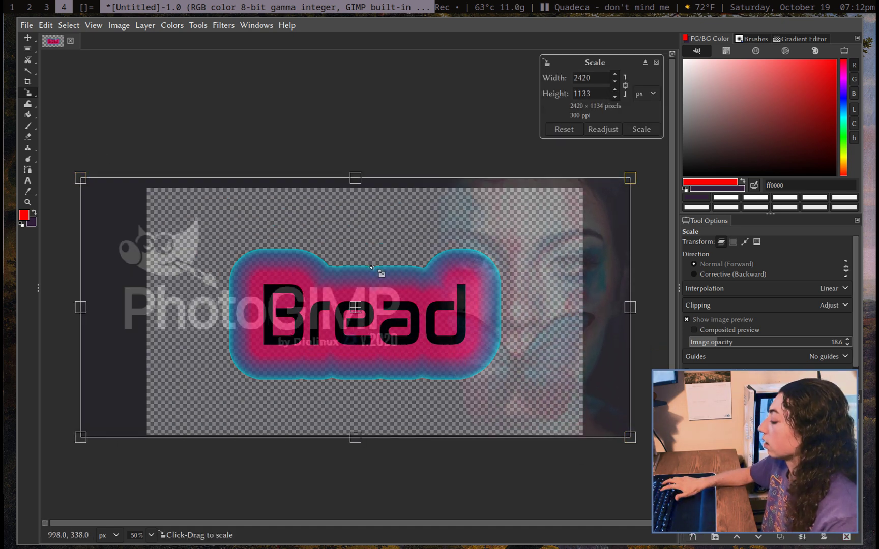
pyautogui.moveTo(361, 315); pyautogui.dragTo(373, 320)
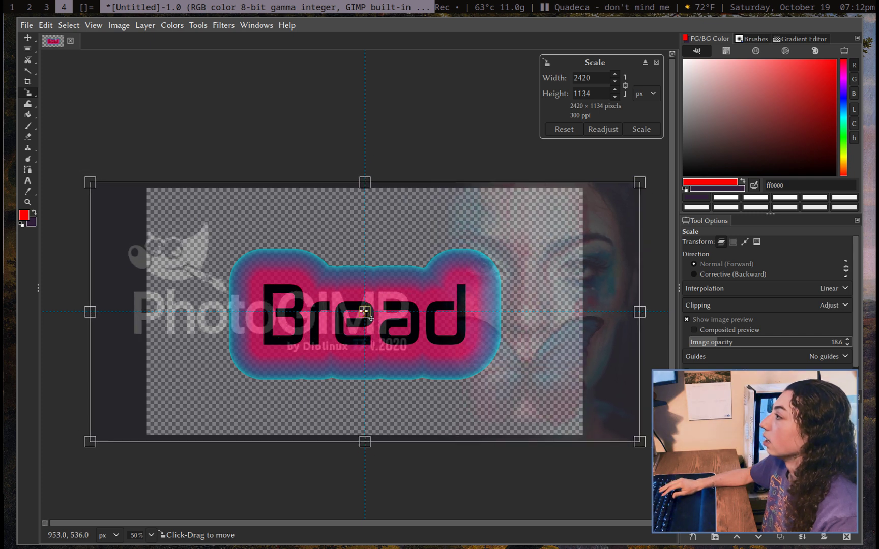
pyautogui.press('Return')
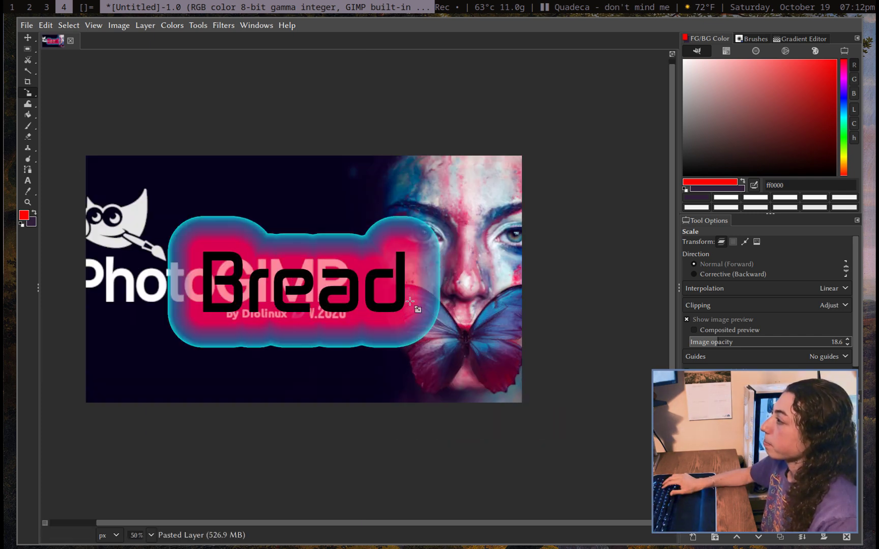
# - Look through the blend modes available for the pasted banner layer
pyautogui.press('-')
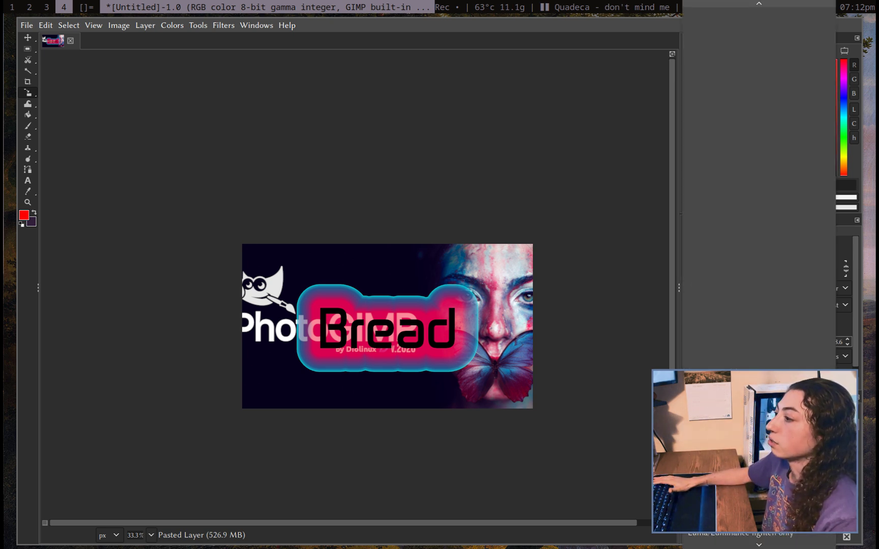
pyautogui.scroll(-5, 757, 274)
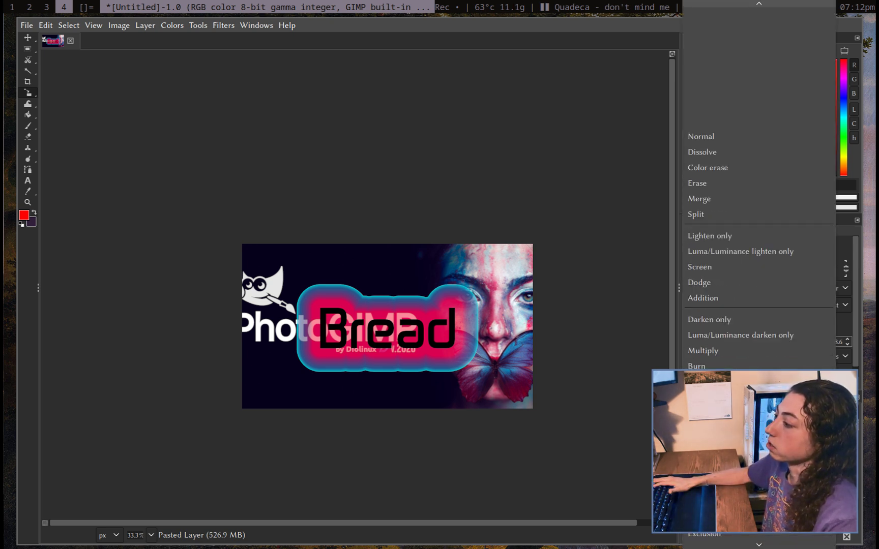
pyautogui.scroll(-5, 758, 275)
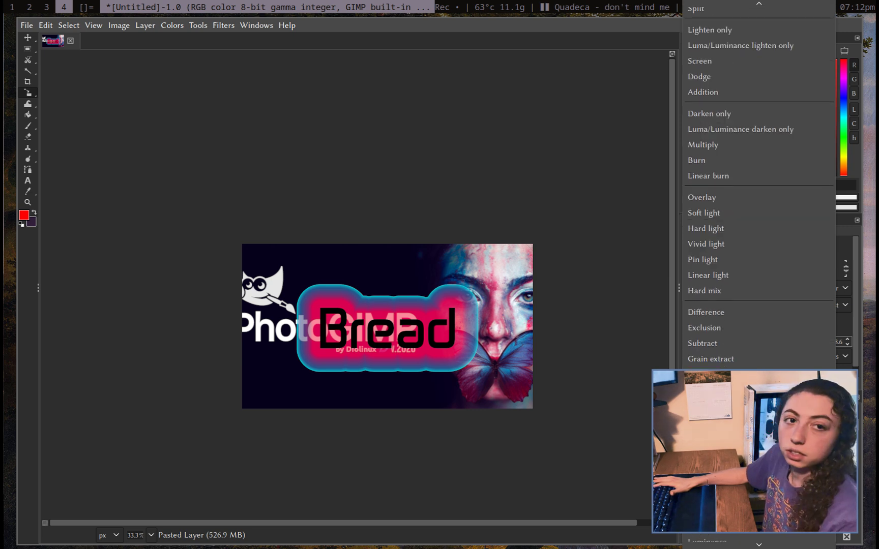
pyautogui.press('Escape')
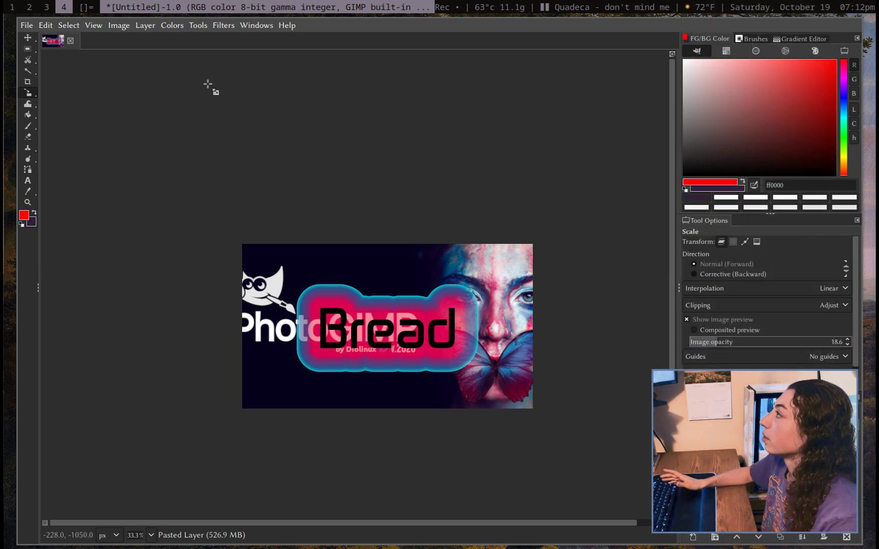
# - Apply a Gaussian Blur to the pasted banner layer, strong enough to make its logo and face unrecognizable
pyautogui.click(222, 26)
pyautogui.moveTo(343, 100)
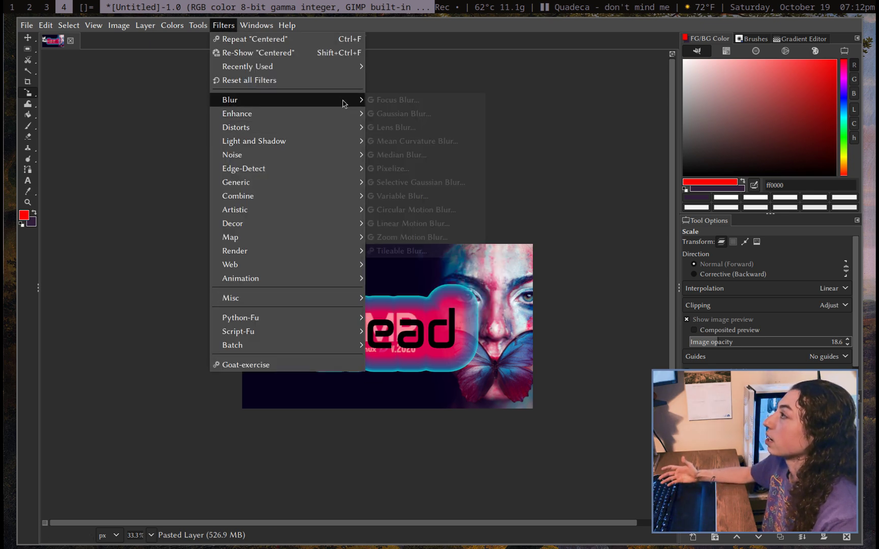
pyautogui.click(402, 114)
pyautogui.moveTo(386, 105); pyautogui.dragTo(404, 103)
pyautogui.click(498, 257)
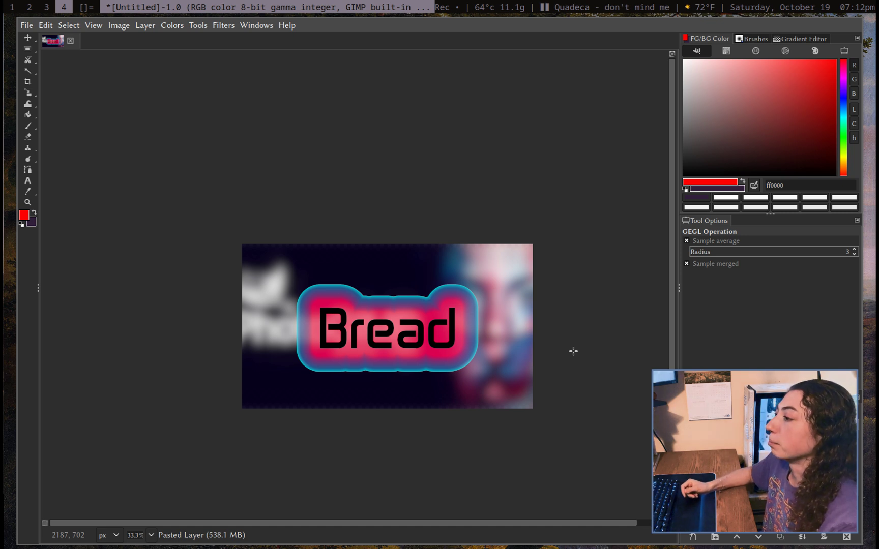
pyautogui.click(232, 26)
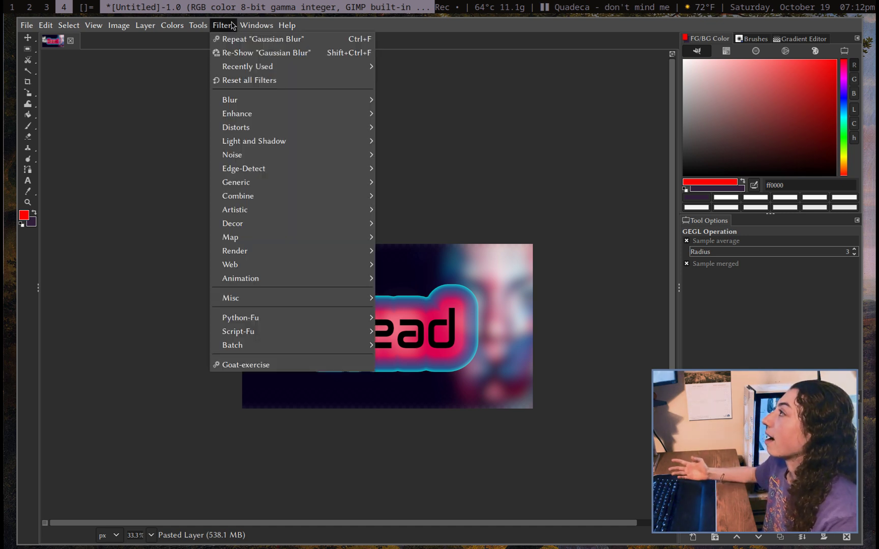
pyautogui.moveTo(351, 101)
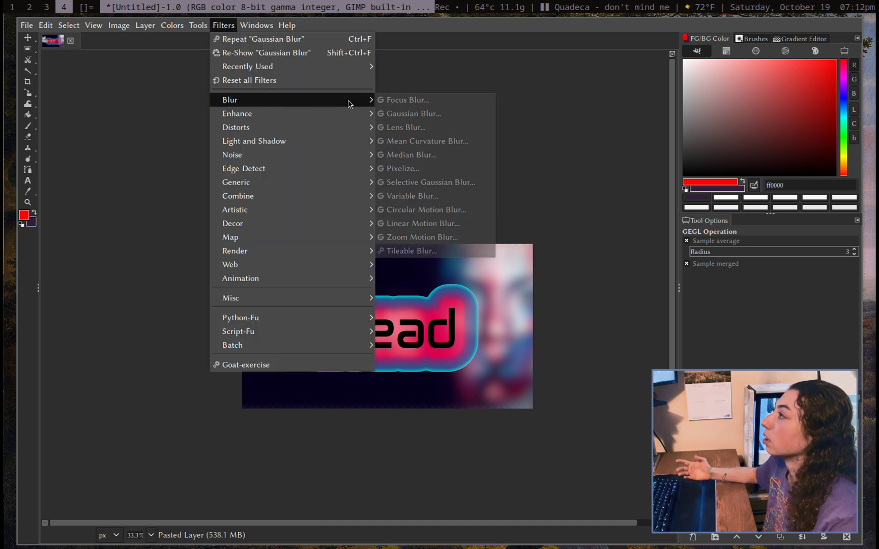
pyautogui.click(476, 251)
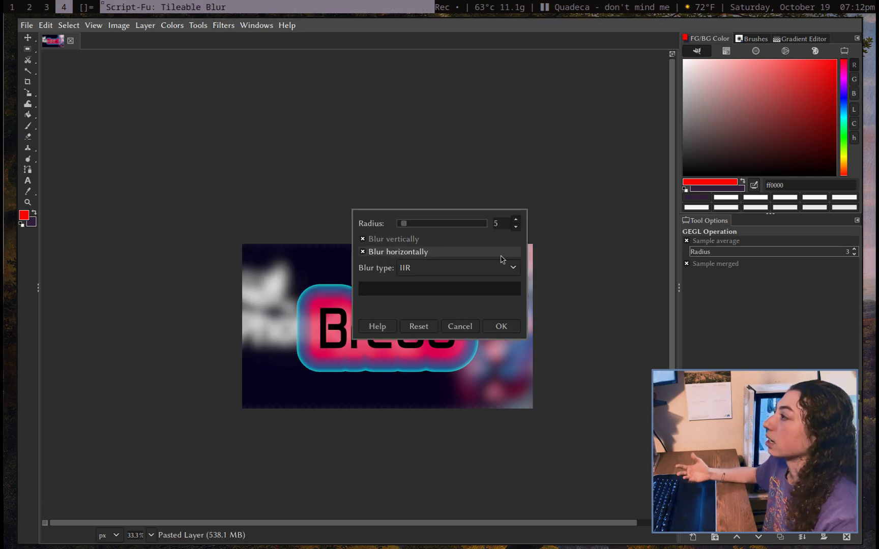
pyautogui.click(450, 327)
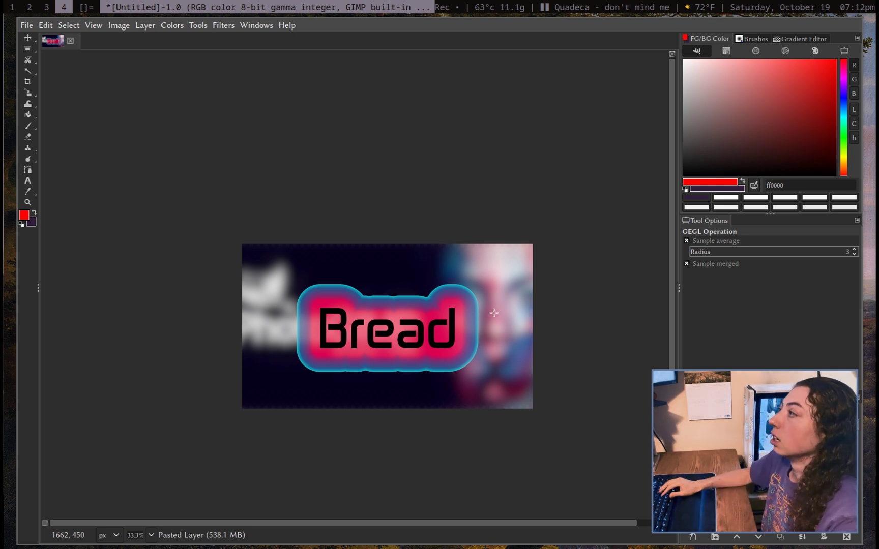
# - Try Fuzzy Select on the banner's dark background, clear the selection, and retry with the threshold set to 23.5
pyautogui.scroll(2, 406, 447)
pyautogui.scroll(-1, 396, 436)
pyautogui.scroll(2, 420, 324)
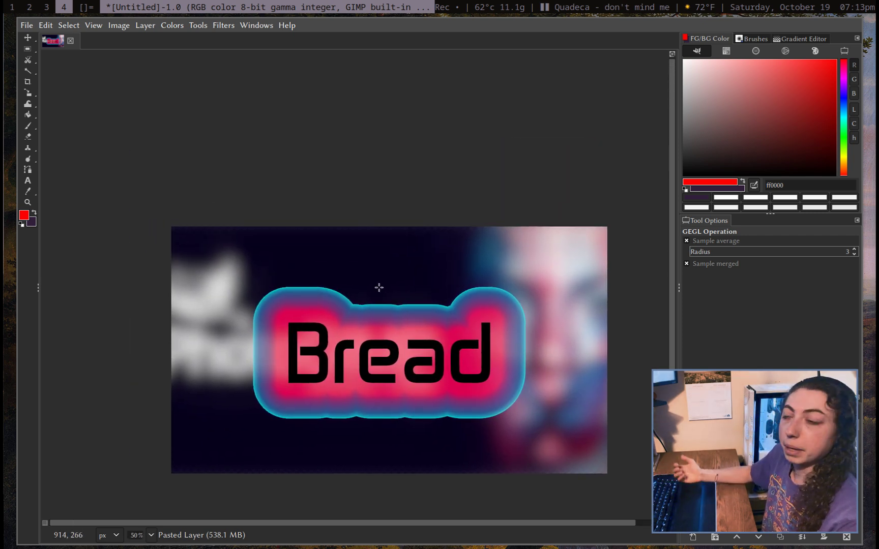
pyautogui.scroll(-2, 321, 251)
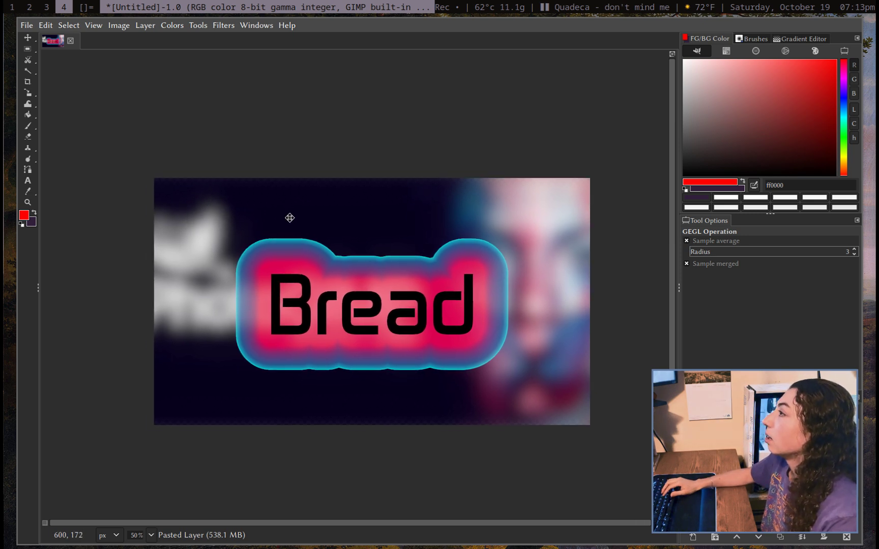
pyautogui.press('u')
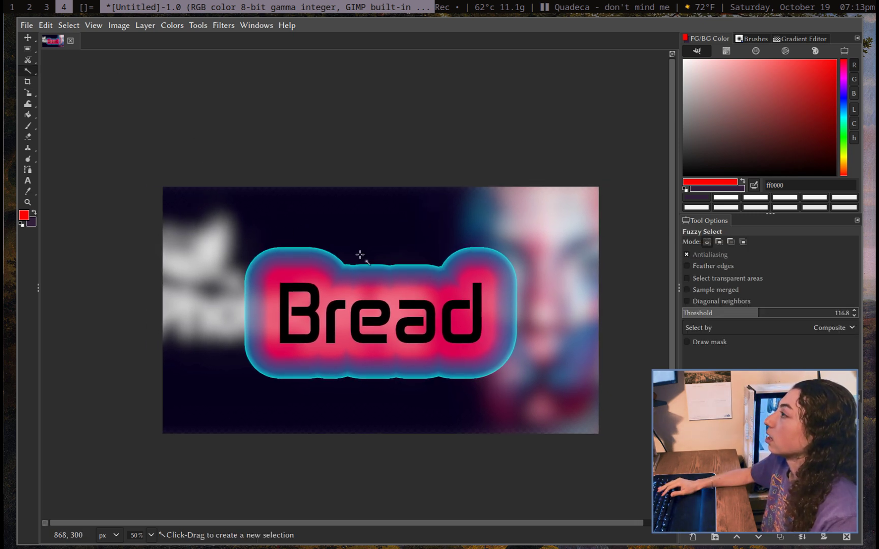
pyautogui.click(347, 233)
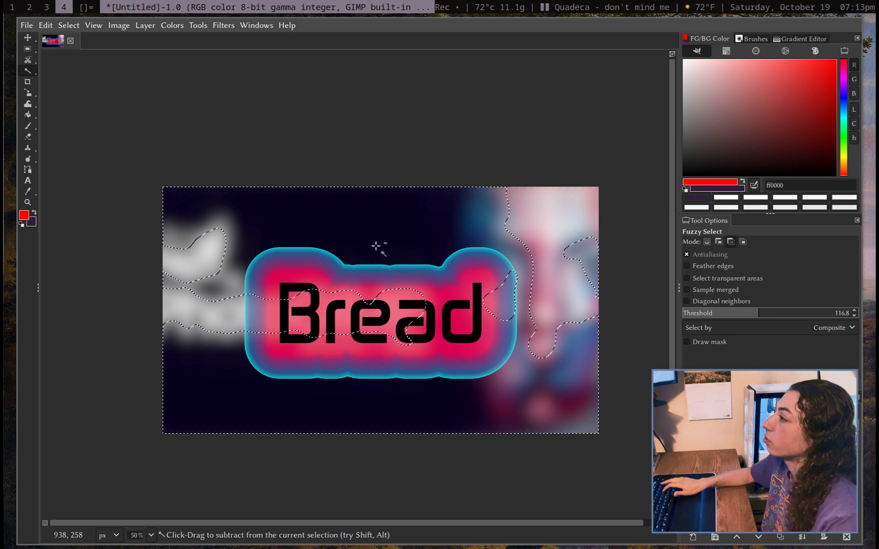
pyautogui.hotkey('ctrl', 'shift', 'a')
pyautogui.click(696, 315)
pyautogui.moveTo(392, 236); pyautogui.dragTo(382, 239)
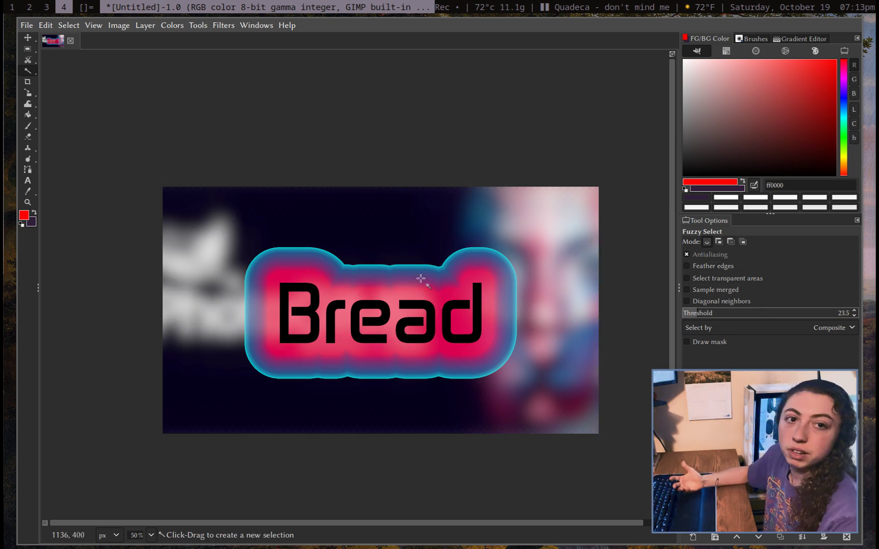
pyautogui.click(29, 60)
pyautogui.moveTo(29, 60)
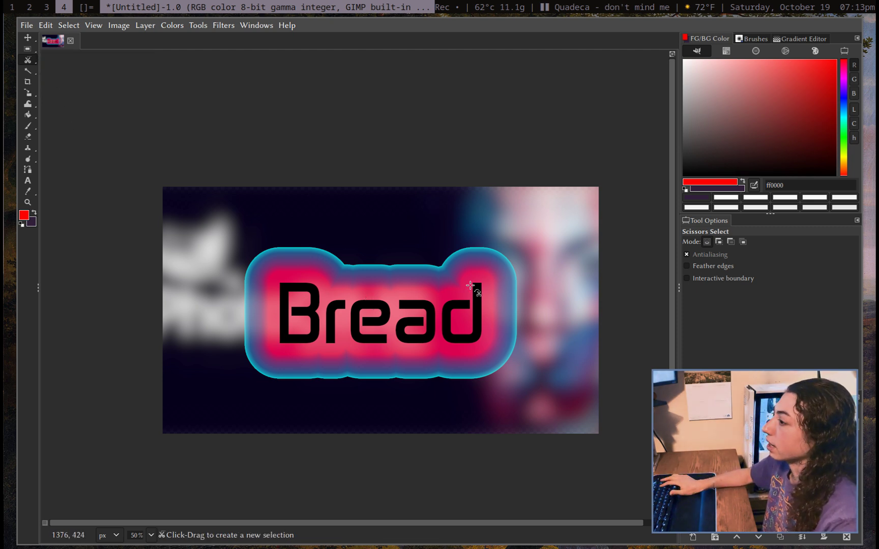
pyautogui.scroll(-1, 473, 288)
pyautogui.scroll(1, 416, 293)
pyautogui.hotkey('shift', 's')
pyautogui.click(353, 261)
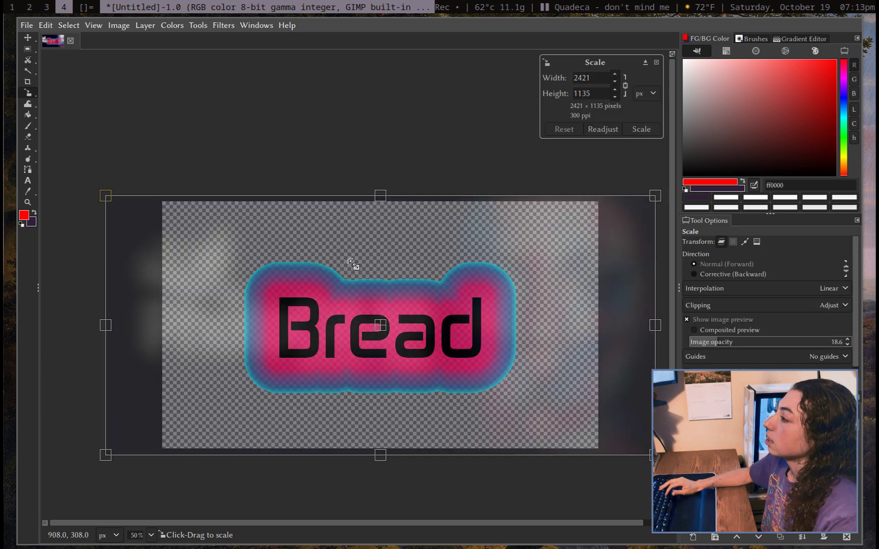
pyautogui.press('Escape')
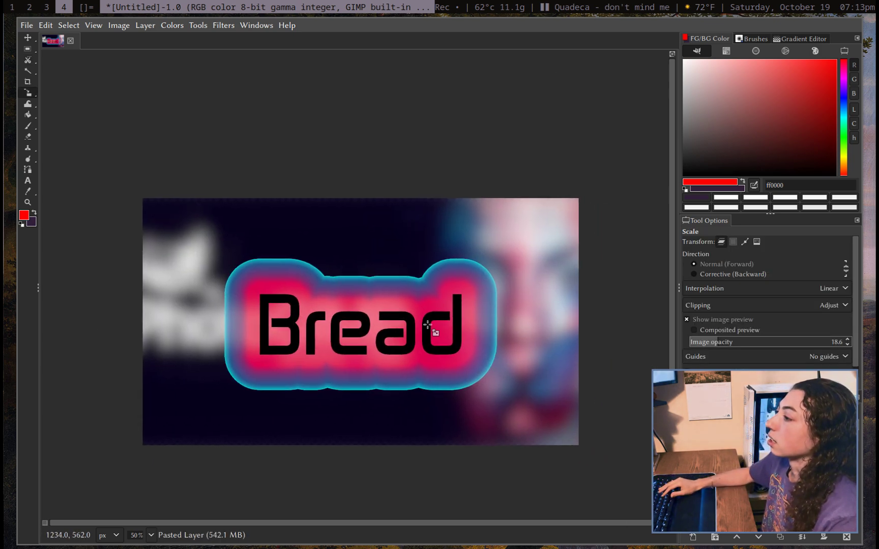
# - Shift the pasted banner layer's hue to -59.2 with a Hue-Saturation adjustment
pyautogui.click(173, 25)
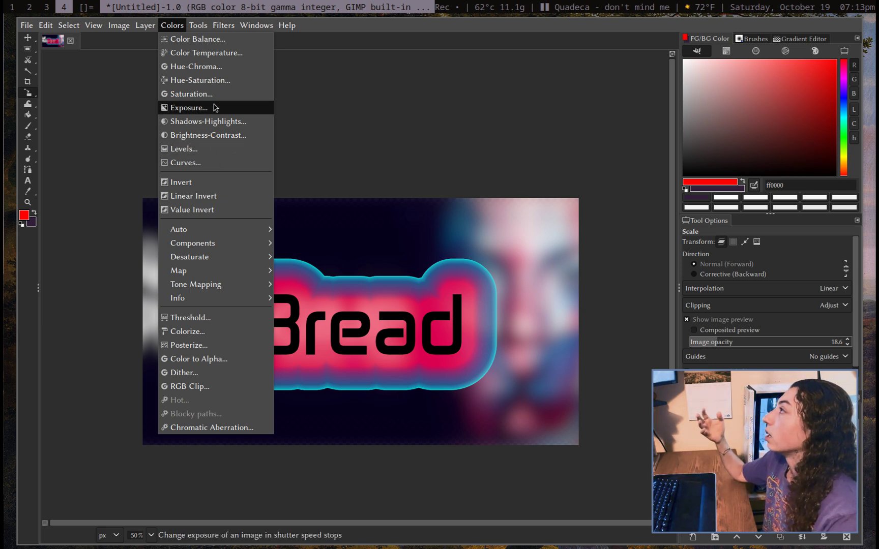
pyautogui.click(215, 87)
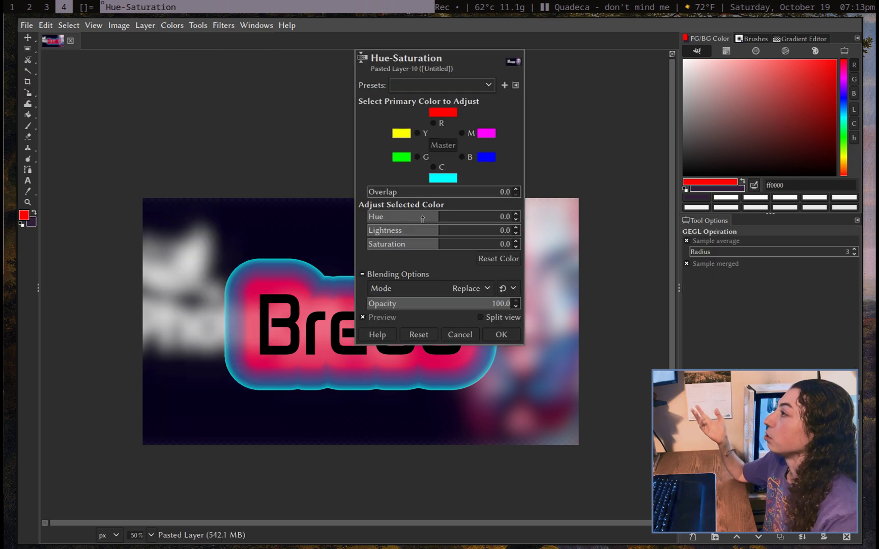
pyautogui.moveTo(420, 216); pyautogui.dragTo(486, 234)
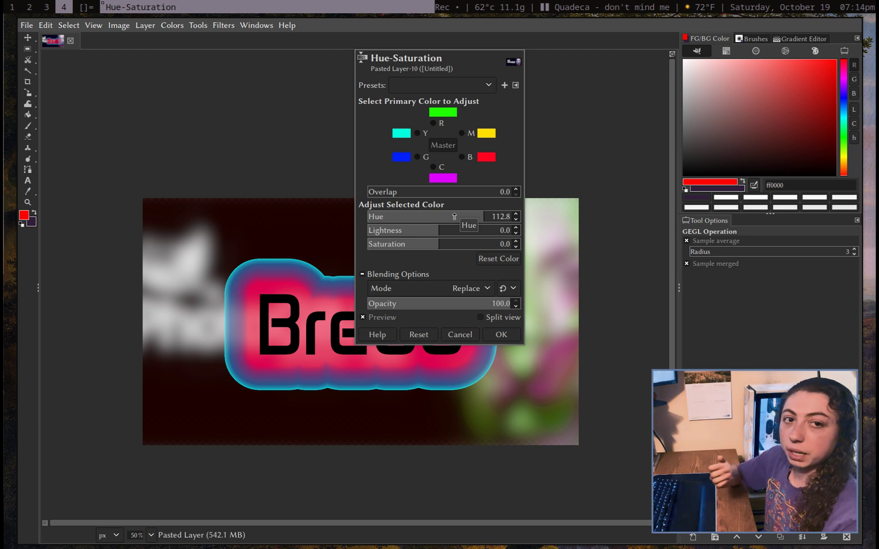
pyautogui.moveTo(454, 216); pyautogui.dragTo(416, 216)
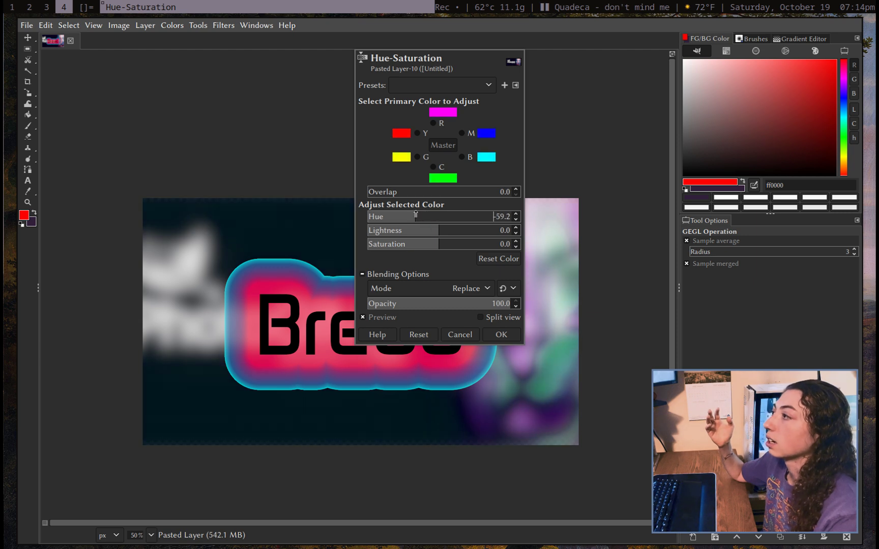
pyautogui.click(515, 338)
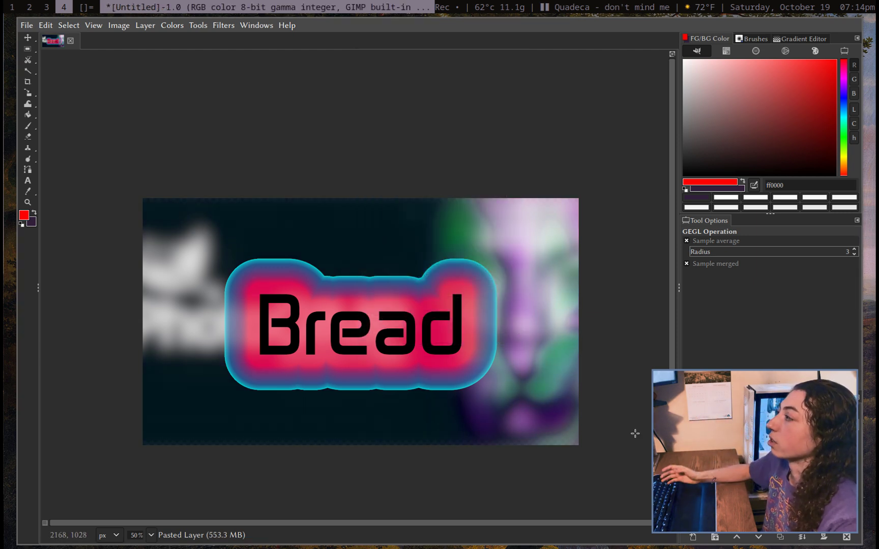